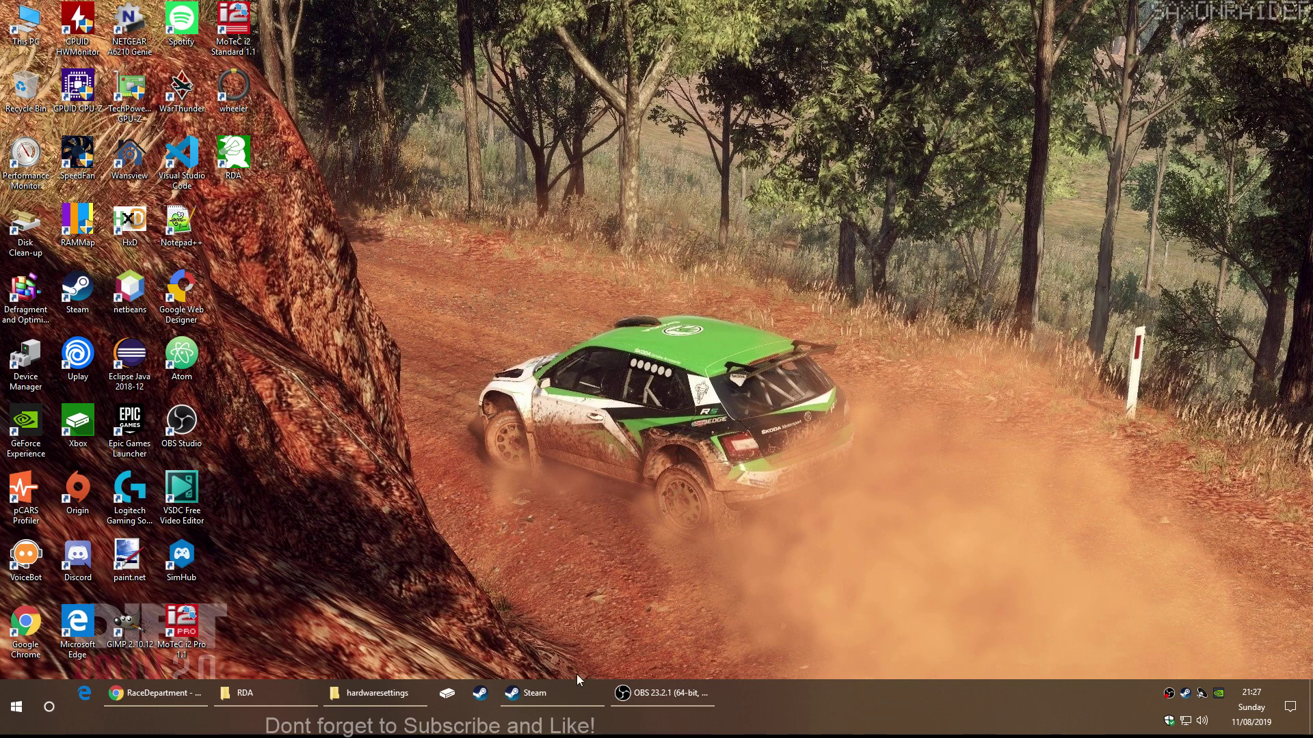
Bring the RaceDepartment Chrome window to the front and check its site address
mouse_move(157, 694)
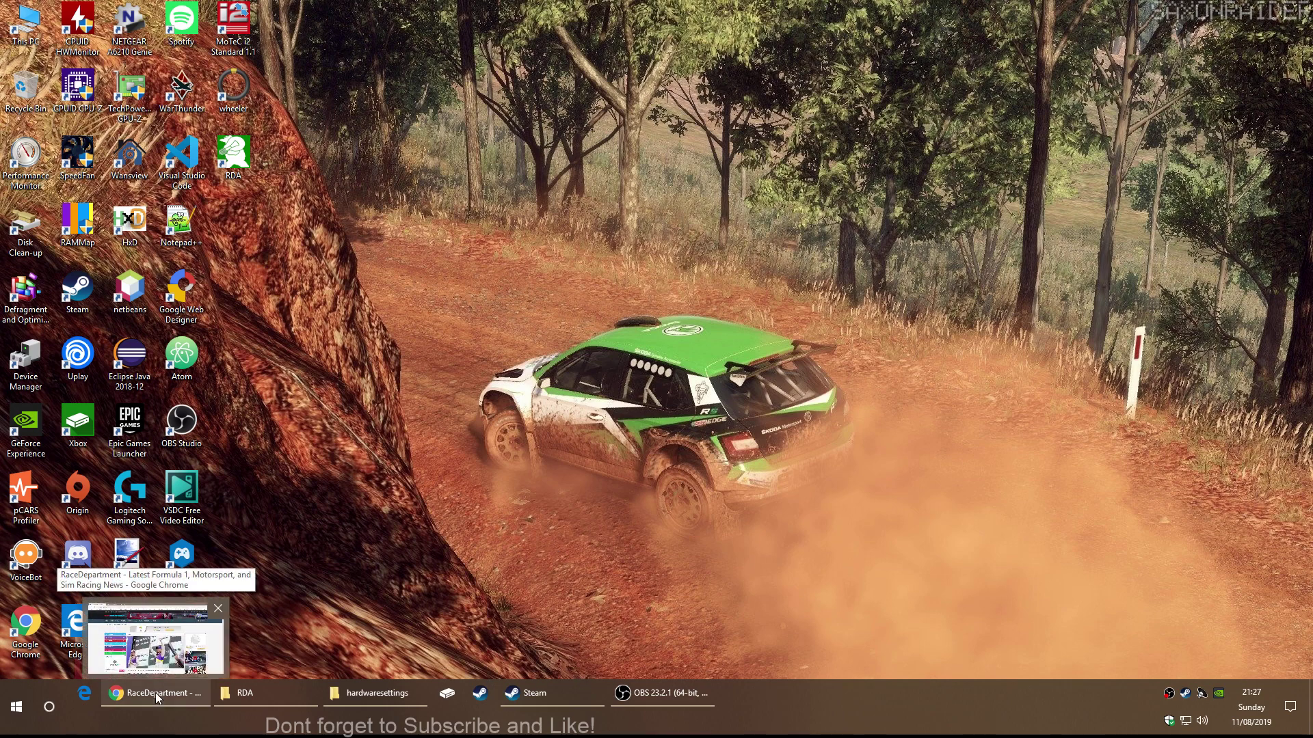
left_click(157, 694)
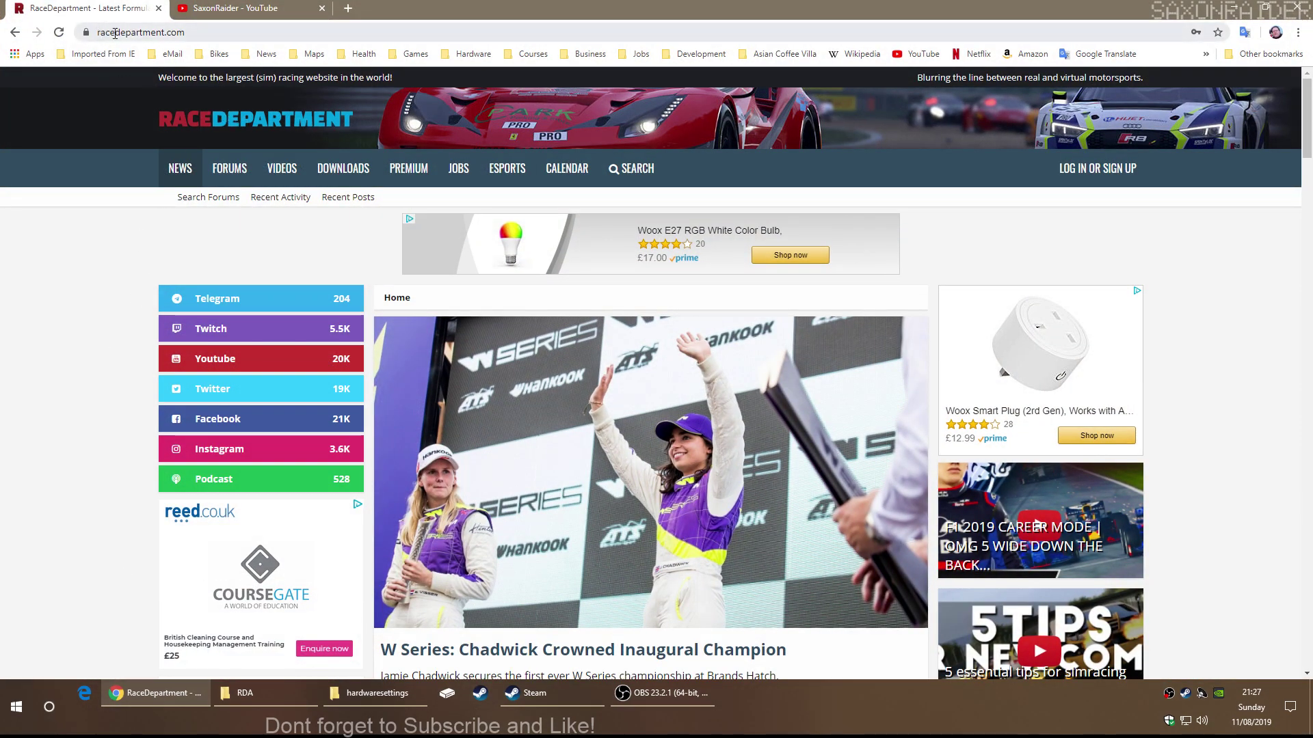
left_click(189, 31)
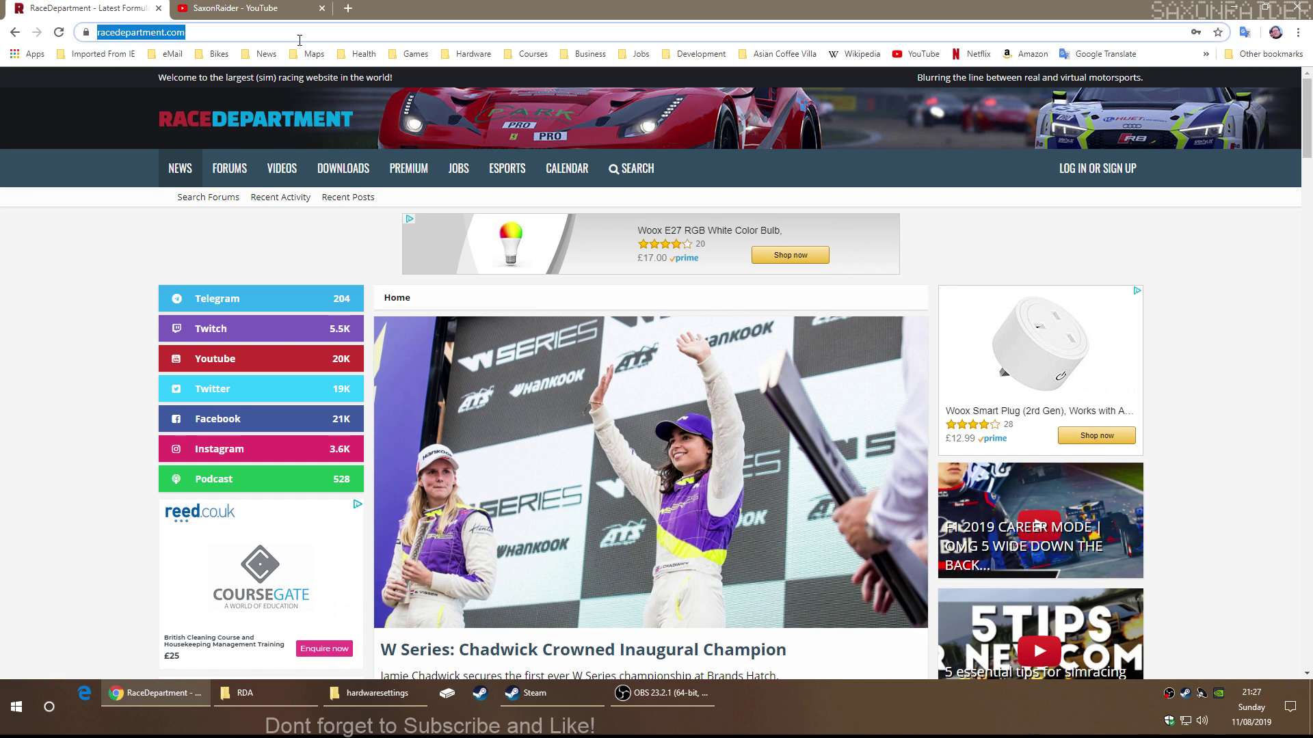
left_click(350, 31)
left_click(136, 232)
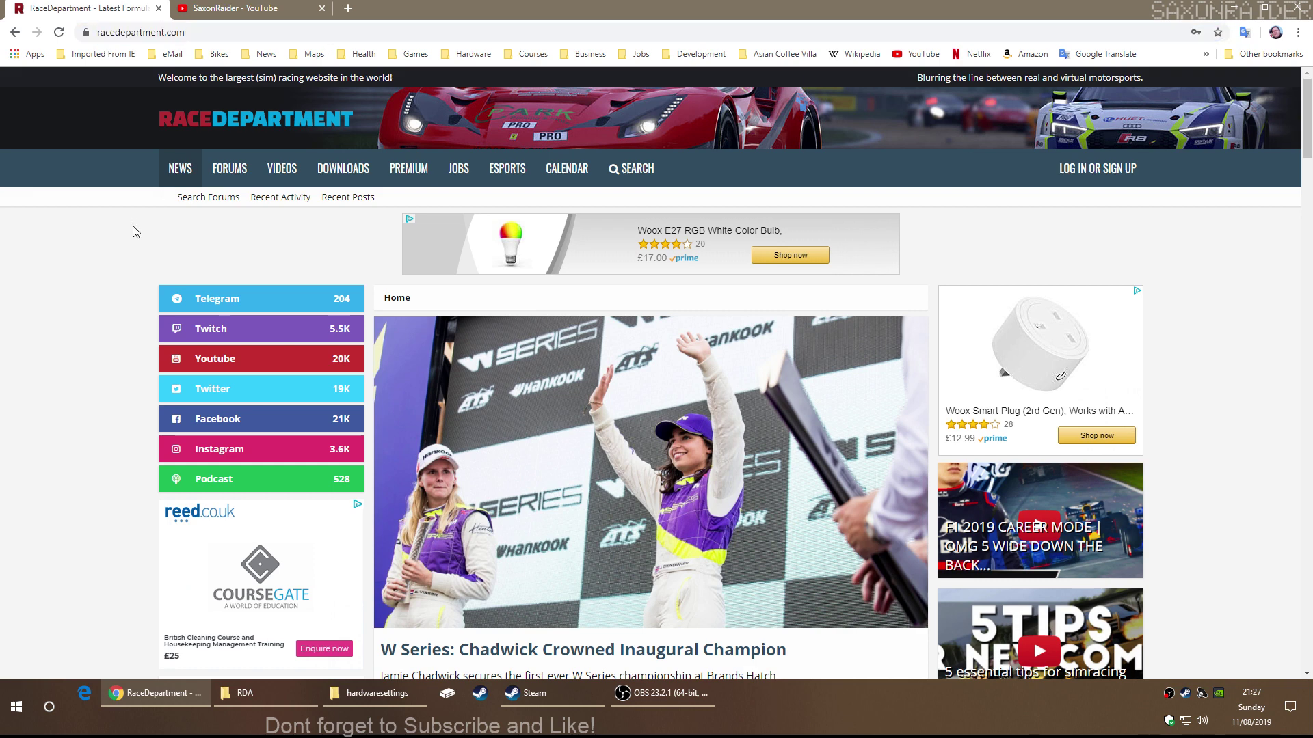
Run a RaceDepartment quick search for RDA
left_click(648, 170)
left_click(652, 208)
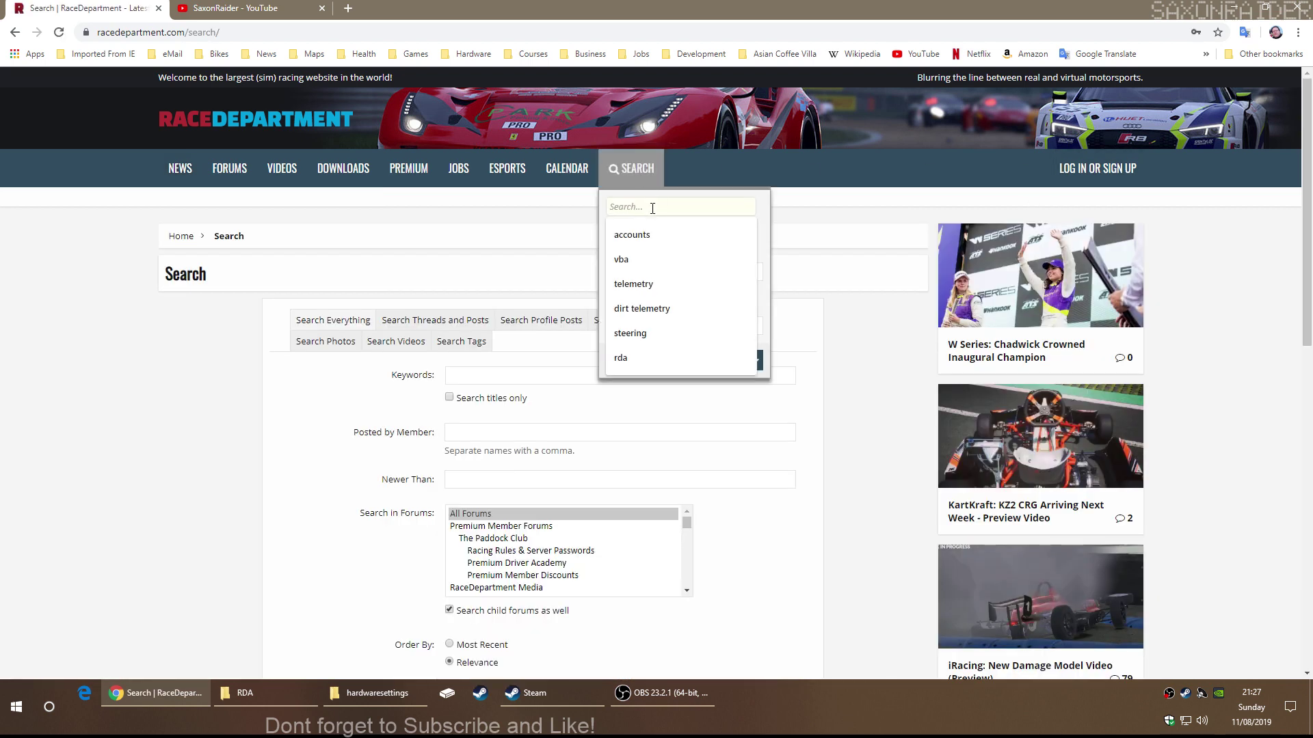
type("RD")
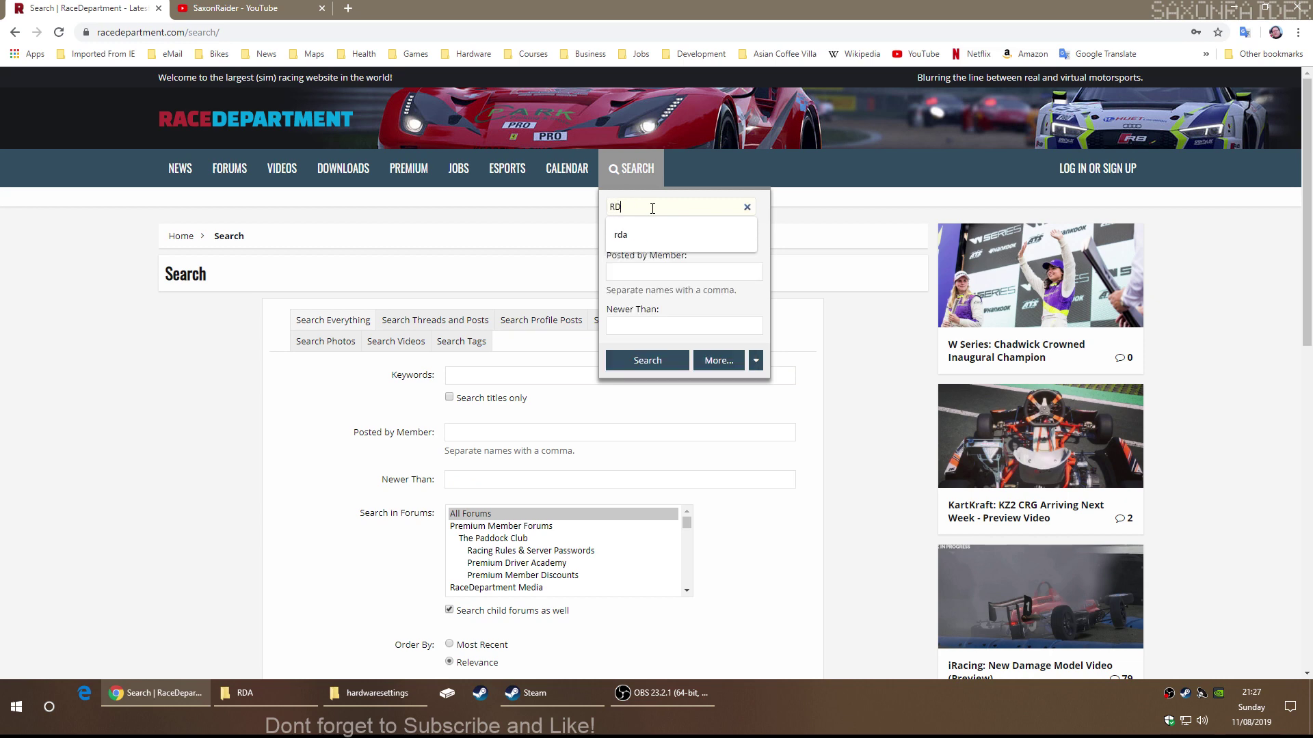
key("Return")
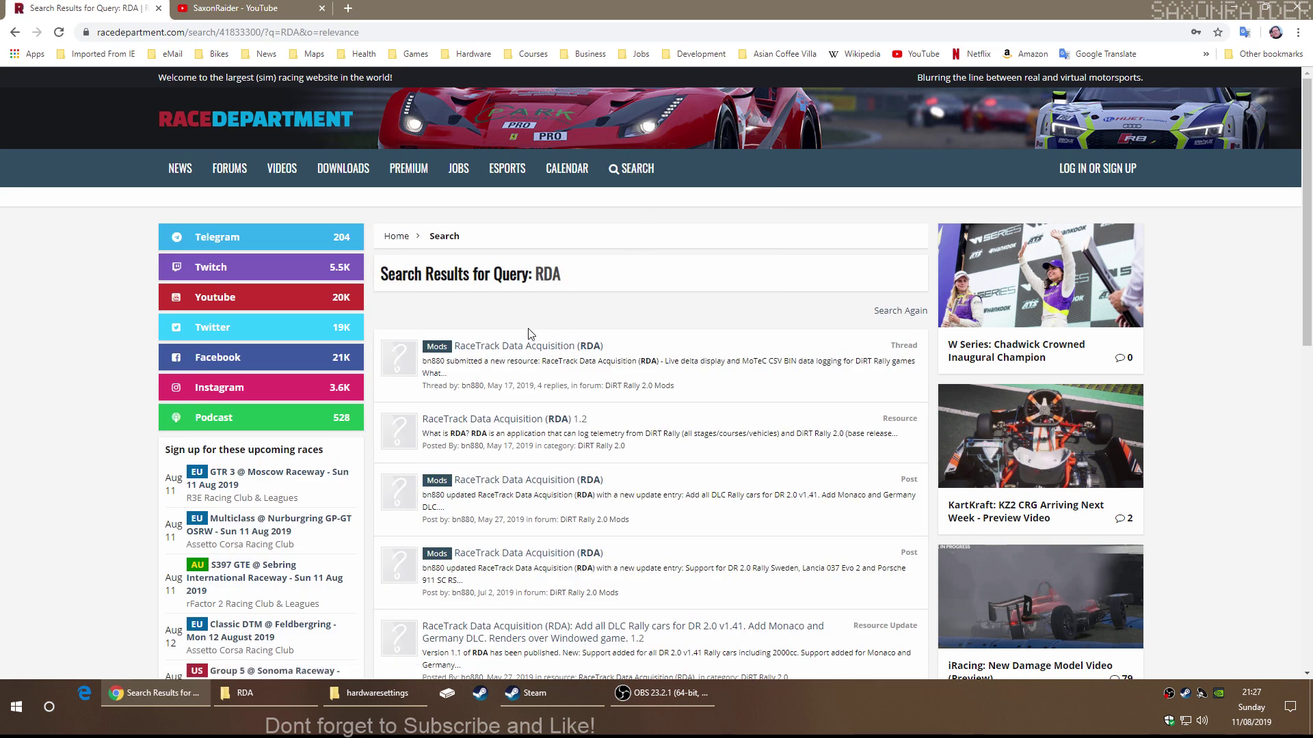
Open the RaceTrack Data Acquisition (RDA) 1.2 page and read down to Quick Start / Installation
left_click(478, 420)
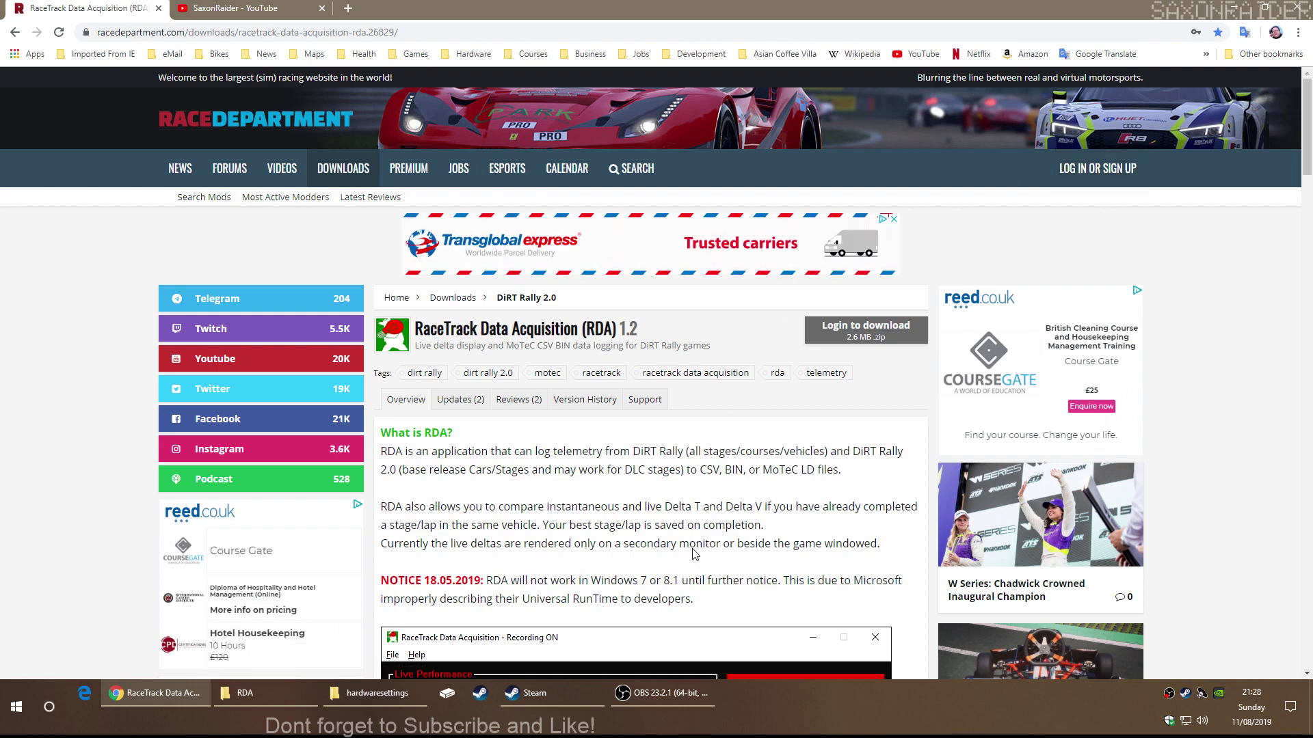
scroll(694, 554, "down", 15)
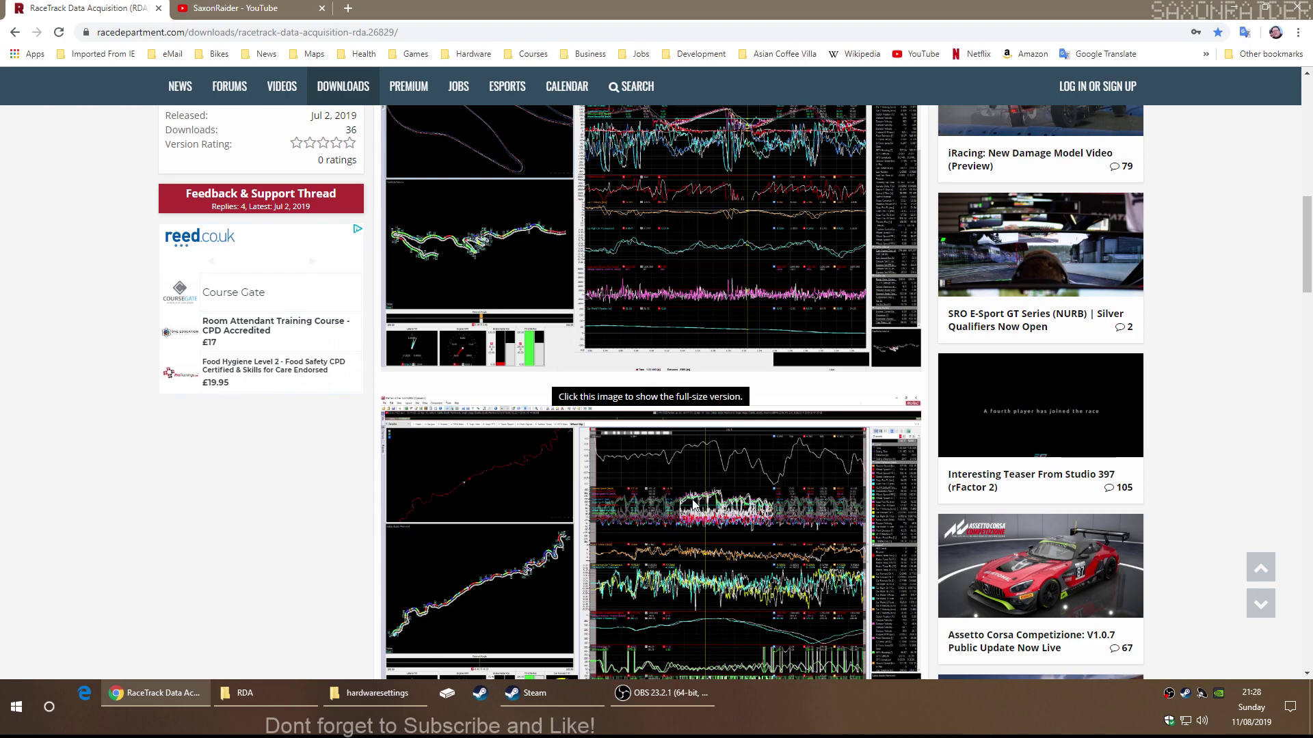
scroll(693, 505, "down", 10)
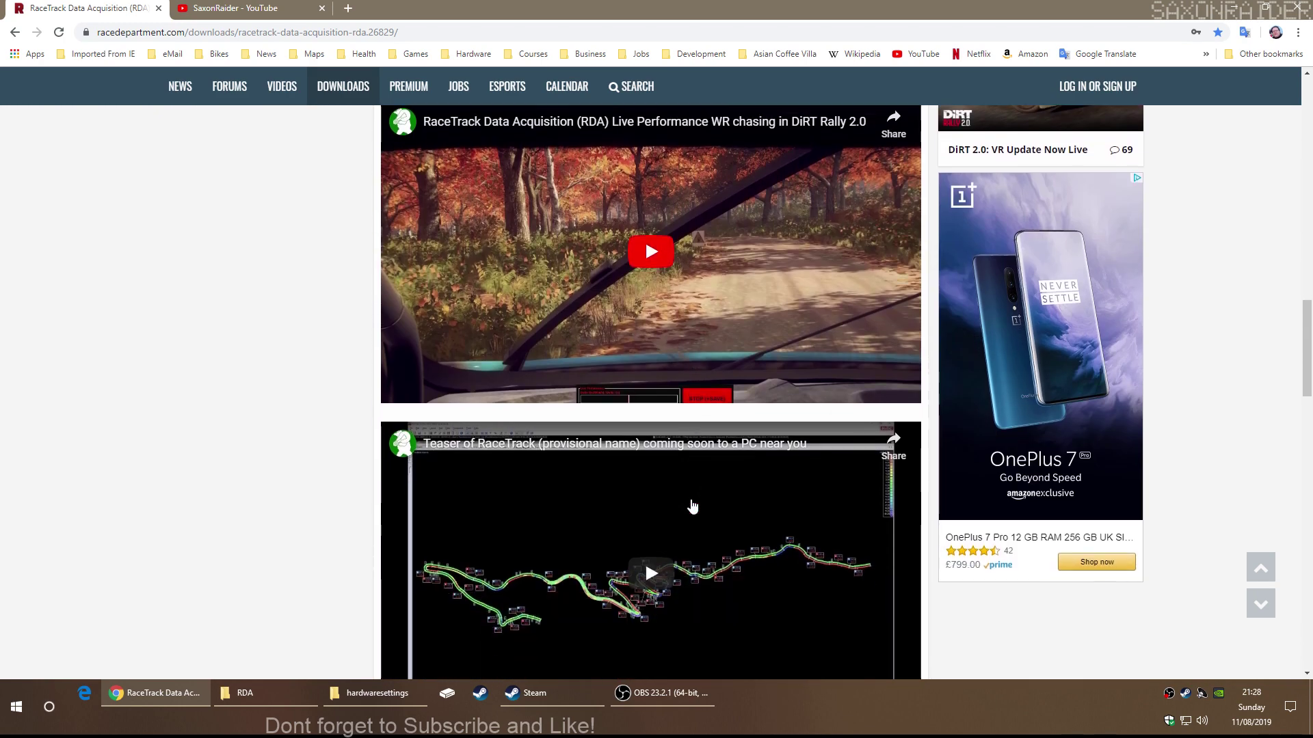
scroll(692, 507, "down", 5)
scroll(692, 506, "down", 11)
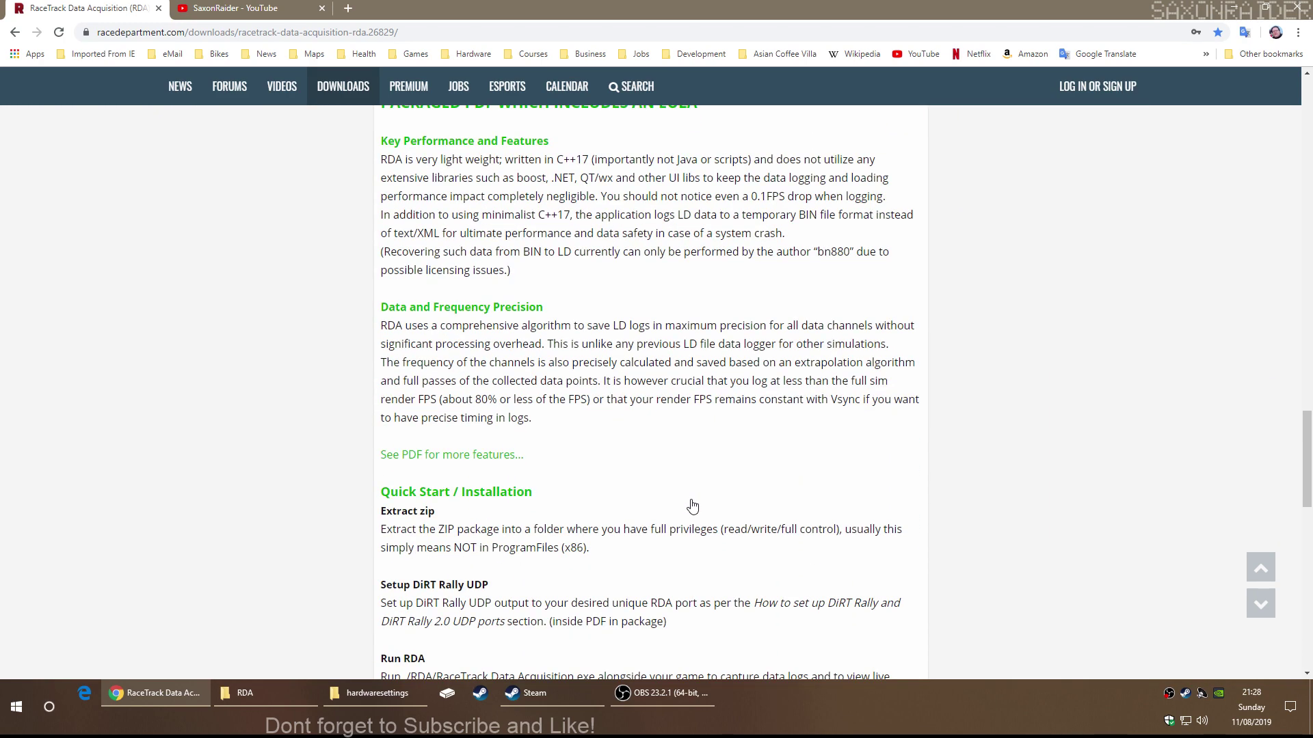
scroll(692, 506, "down", 4)
Scroll back up to the top of the RDA 1.2 download page
scroll(692, 506, "up", 9)
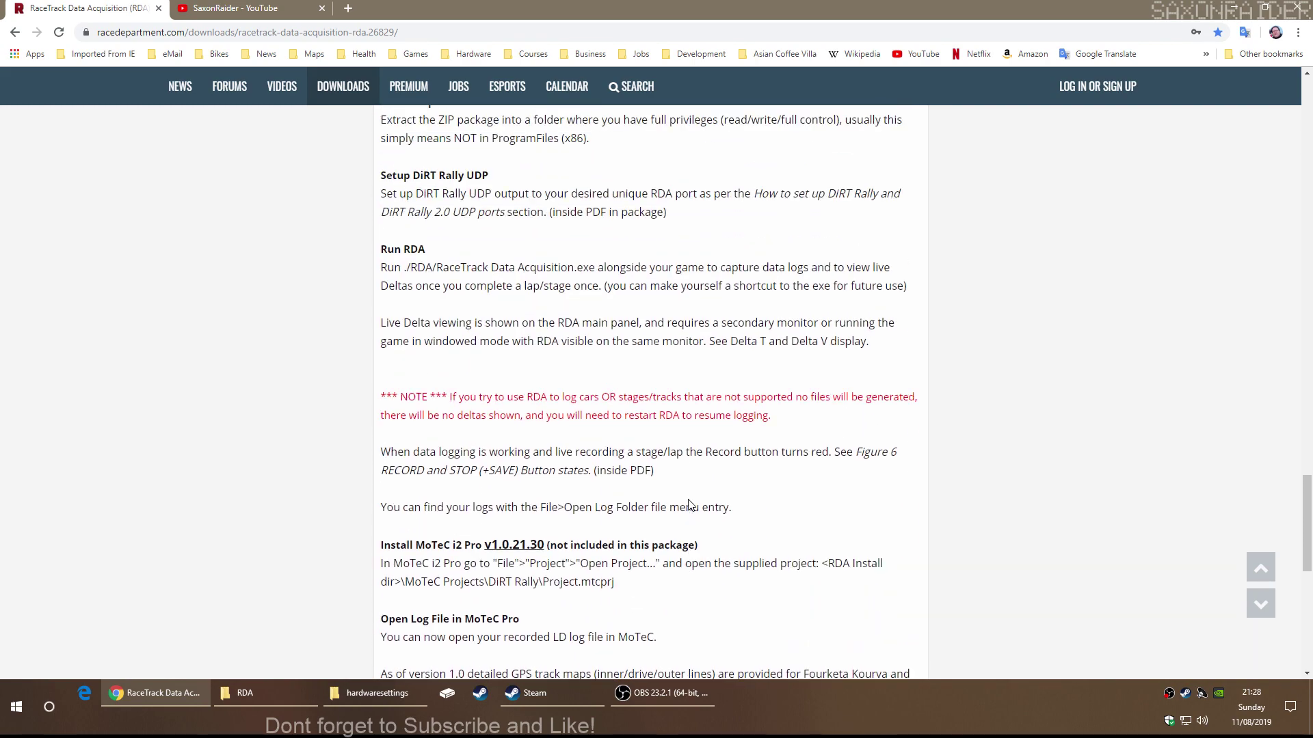
scroll(691, 506, "up", 18)
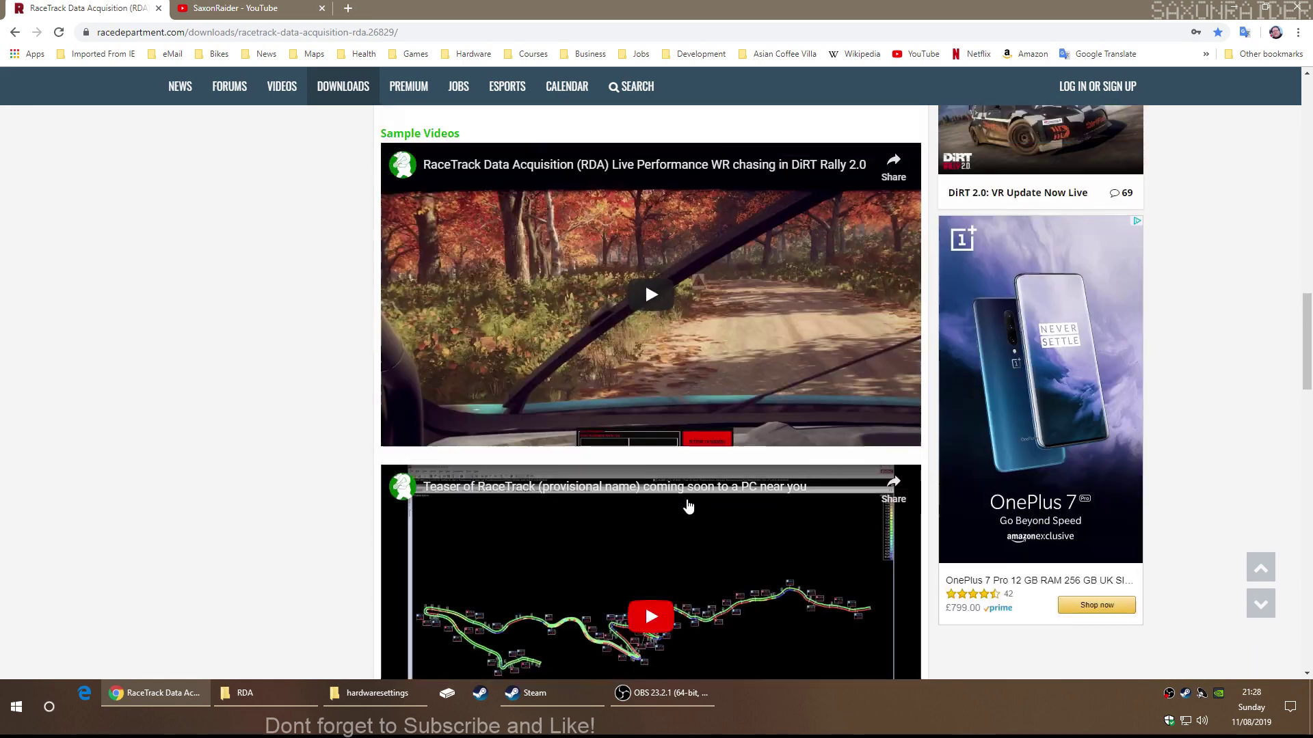
scroll(687, 506, "up", 15)
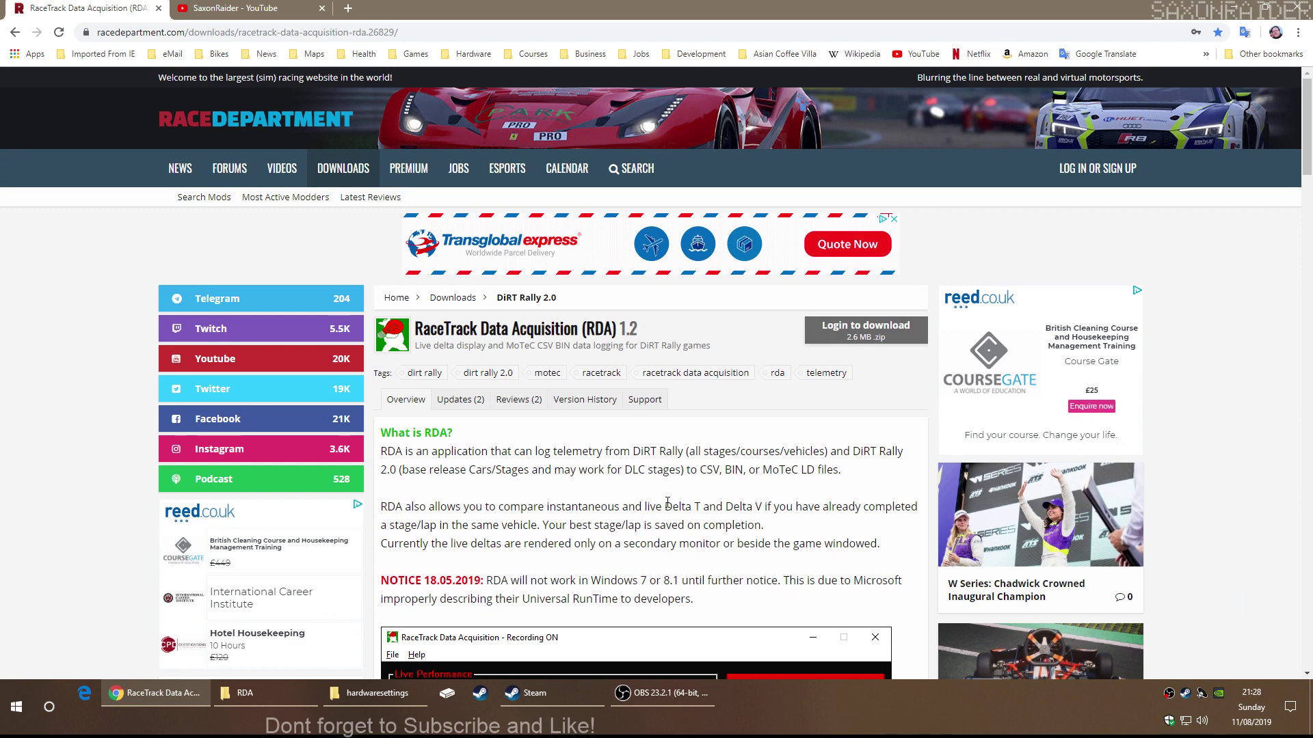
scroll(665, 502, "down", 2)
scroll(666, 501, "up", 2)
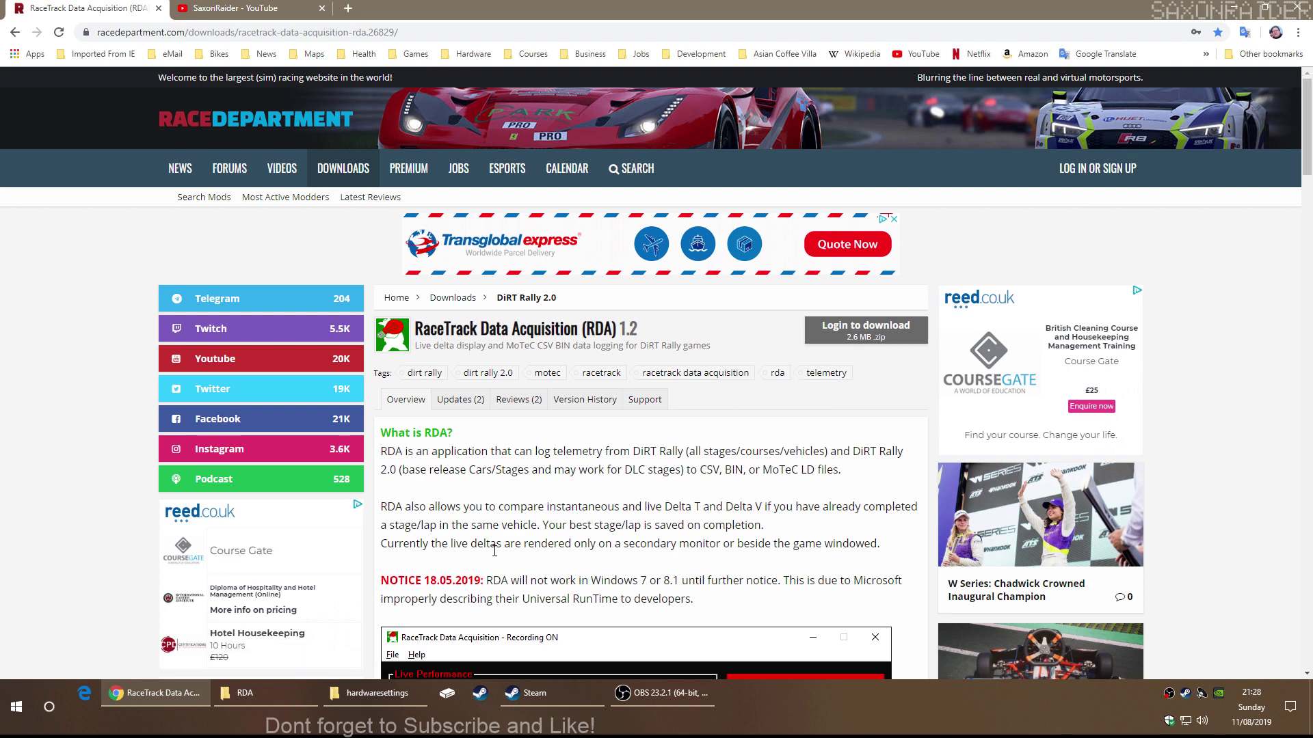
Look inside the RDA_1_2.zip archive in the Dirt Rally 2.0 folder
left_click(274, 694)
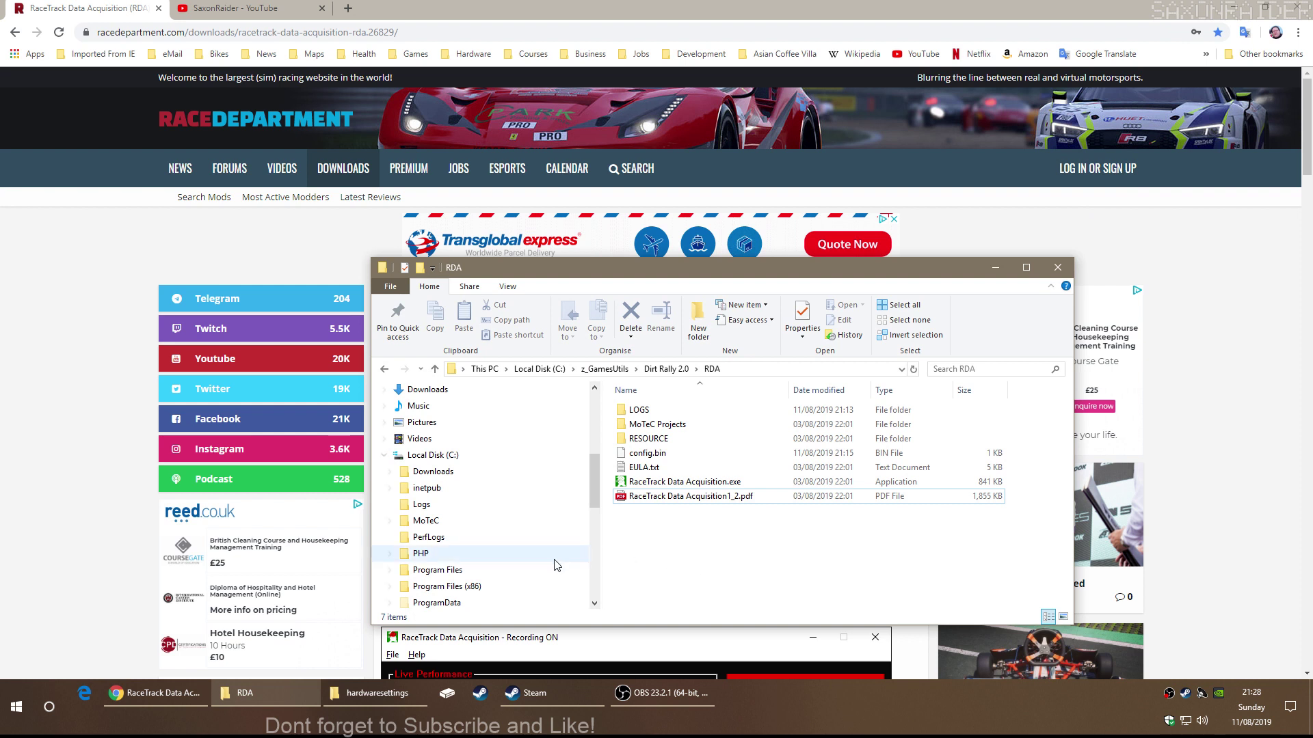
left_click(436, 369)
left_click(650, 468)
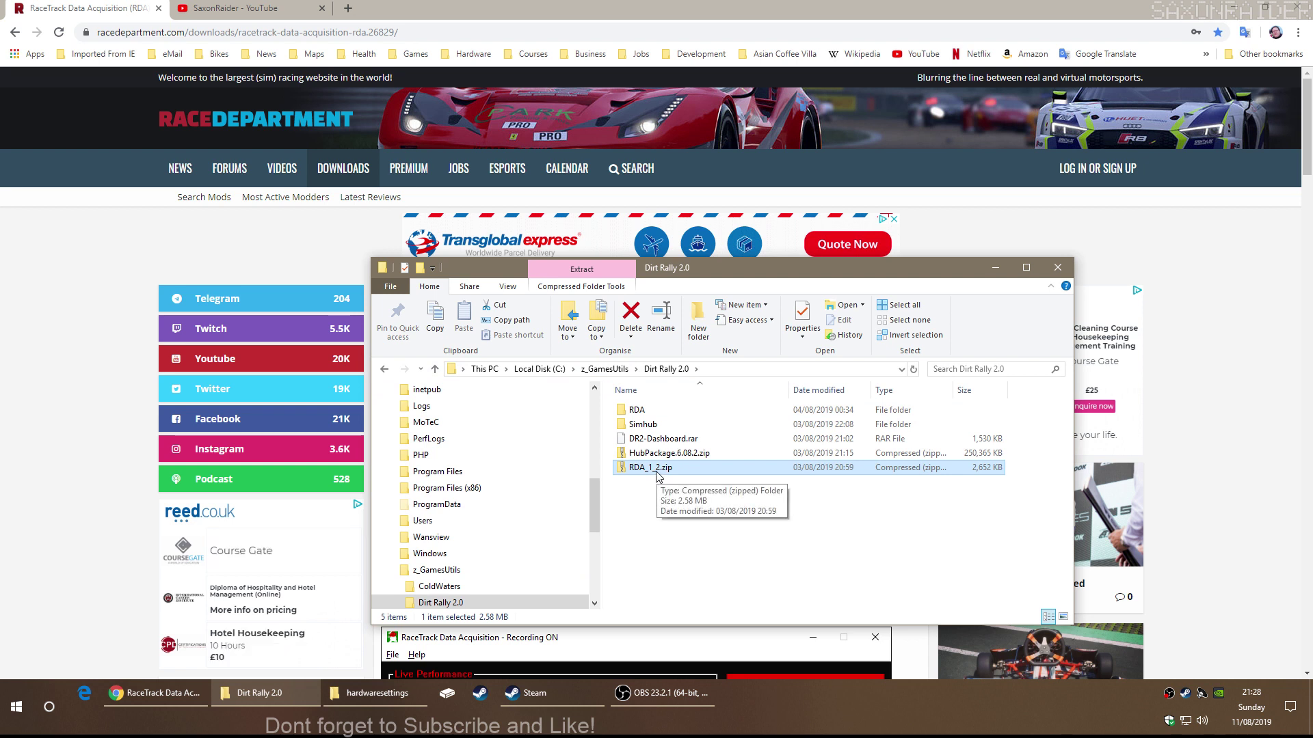
double_click(653, 468)
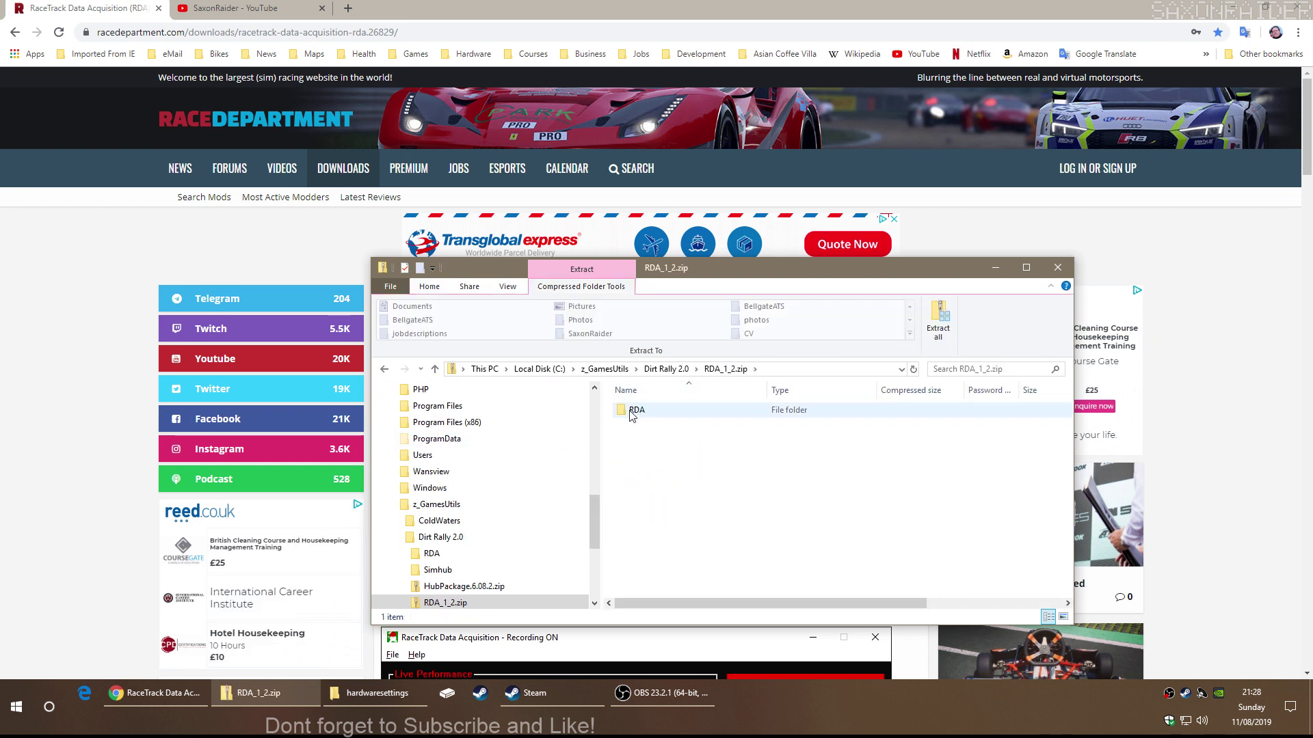
Open RaceTrack Data Acquisition1_2.pdf from the extracted RDA folder
left_click(435, 369)
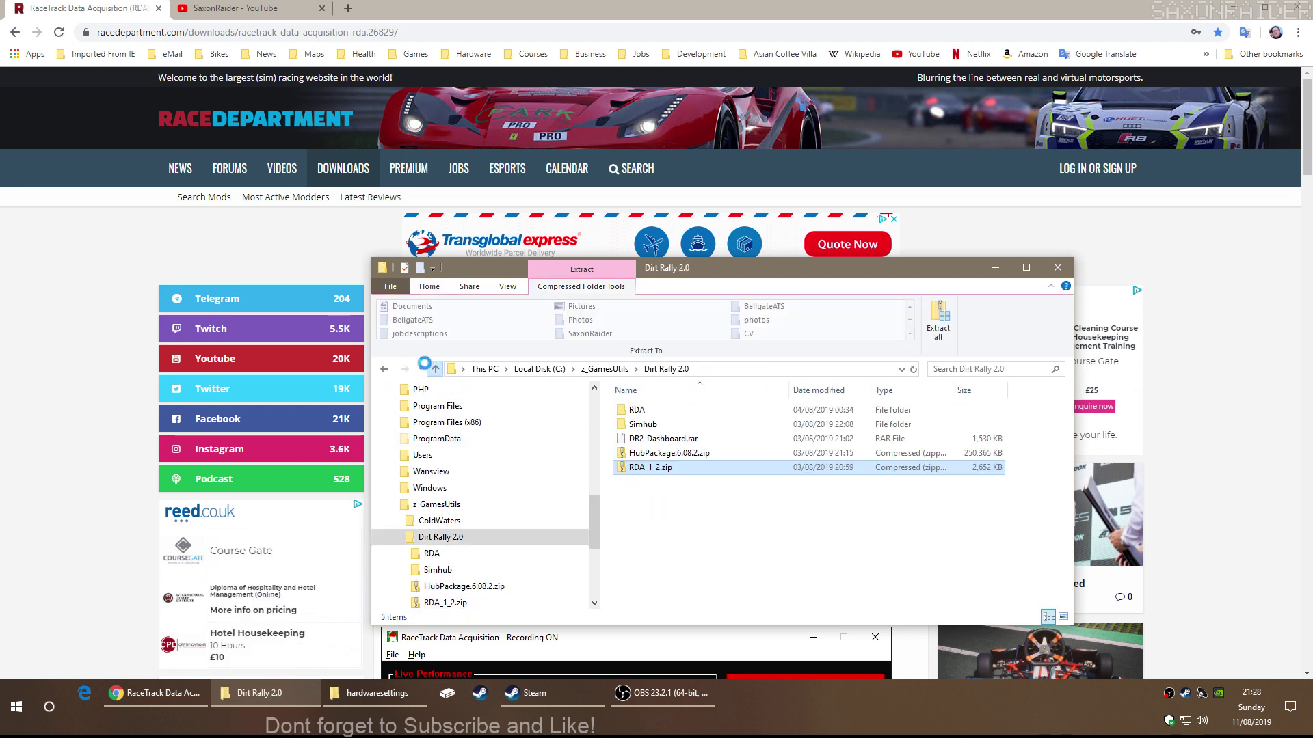
left_click(653, 410)
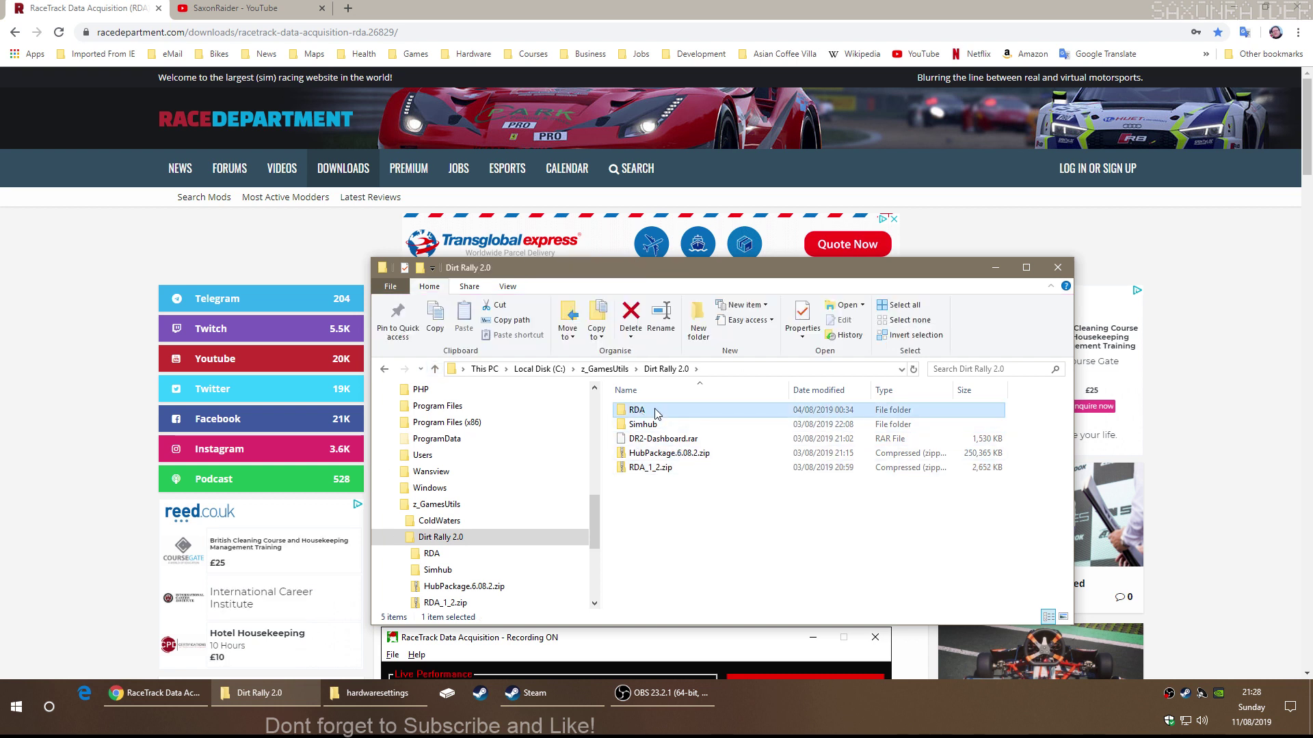
double_click(655, 412)
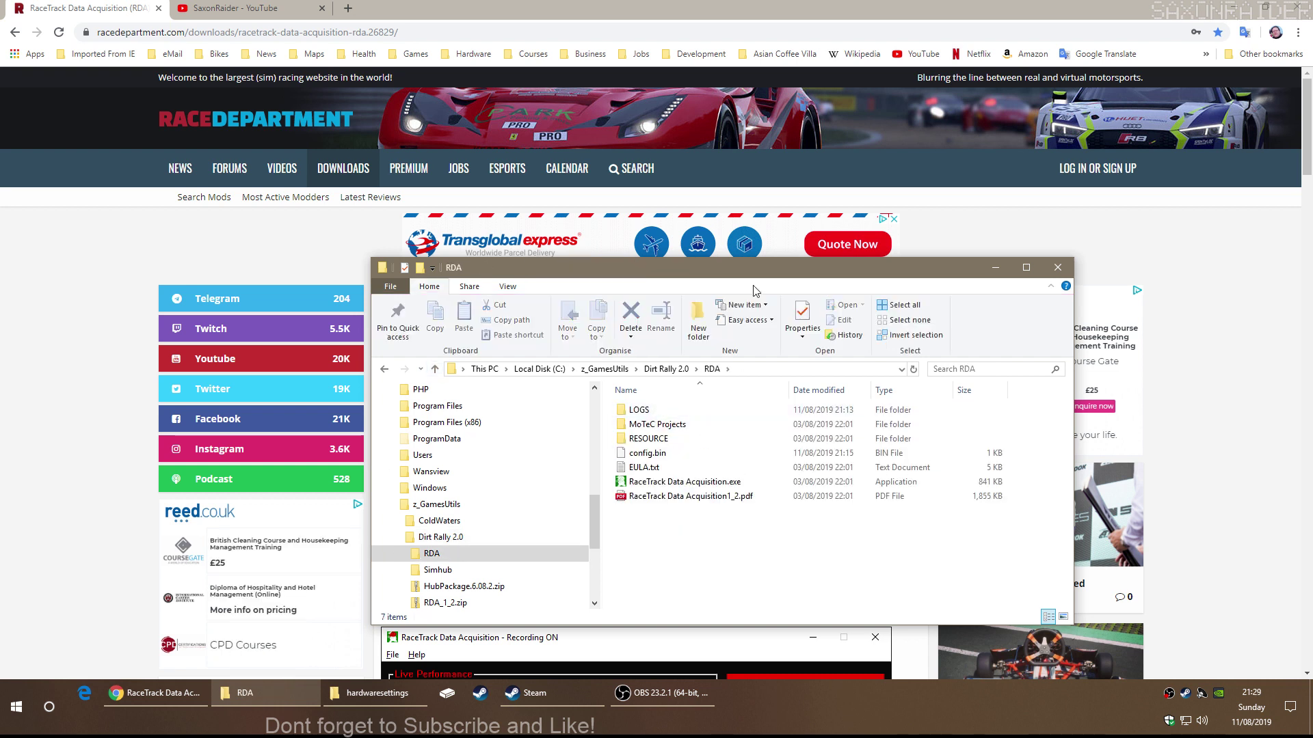
left_click(1234, 9)
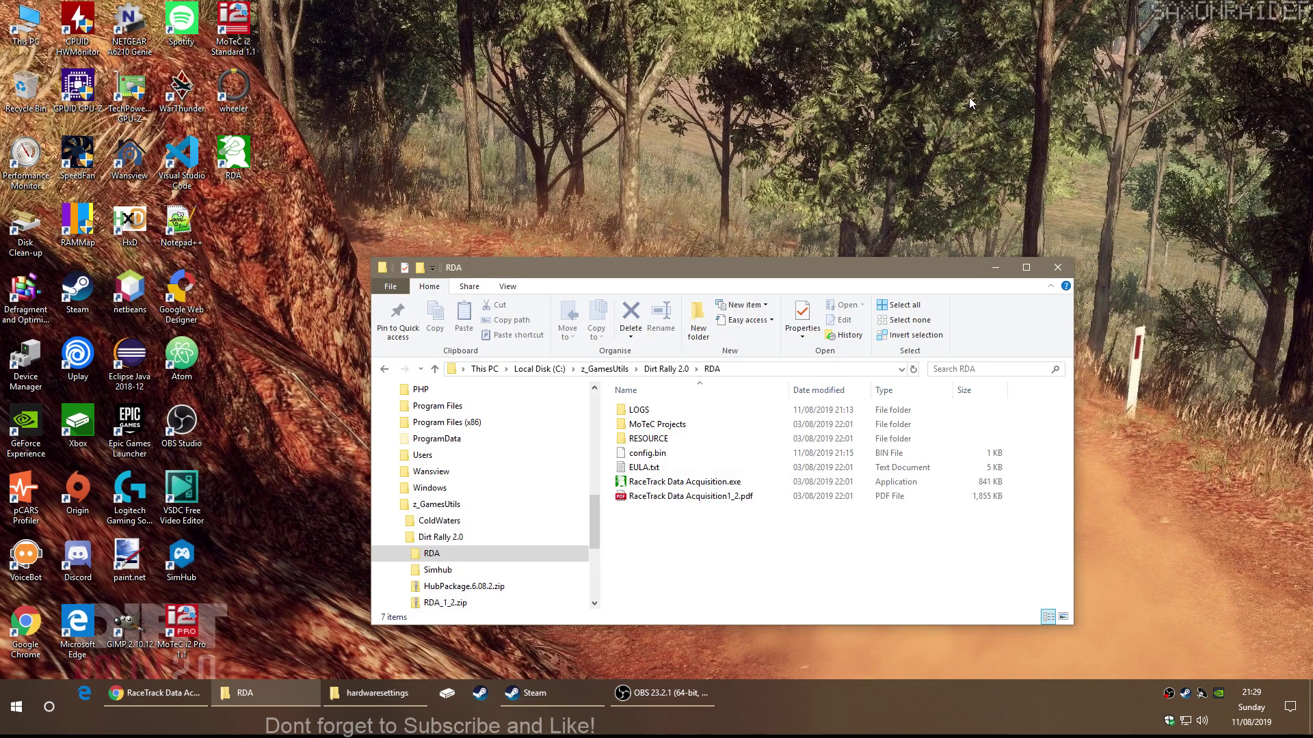
left_click_drag(732, 277, 658, 199)
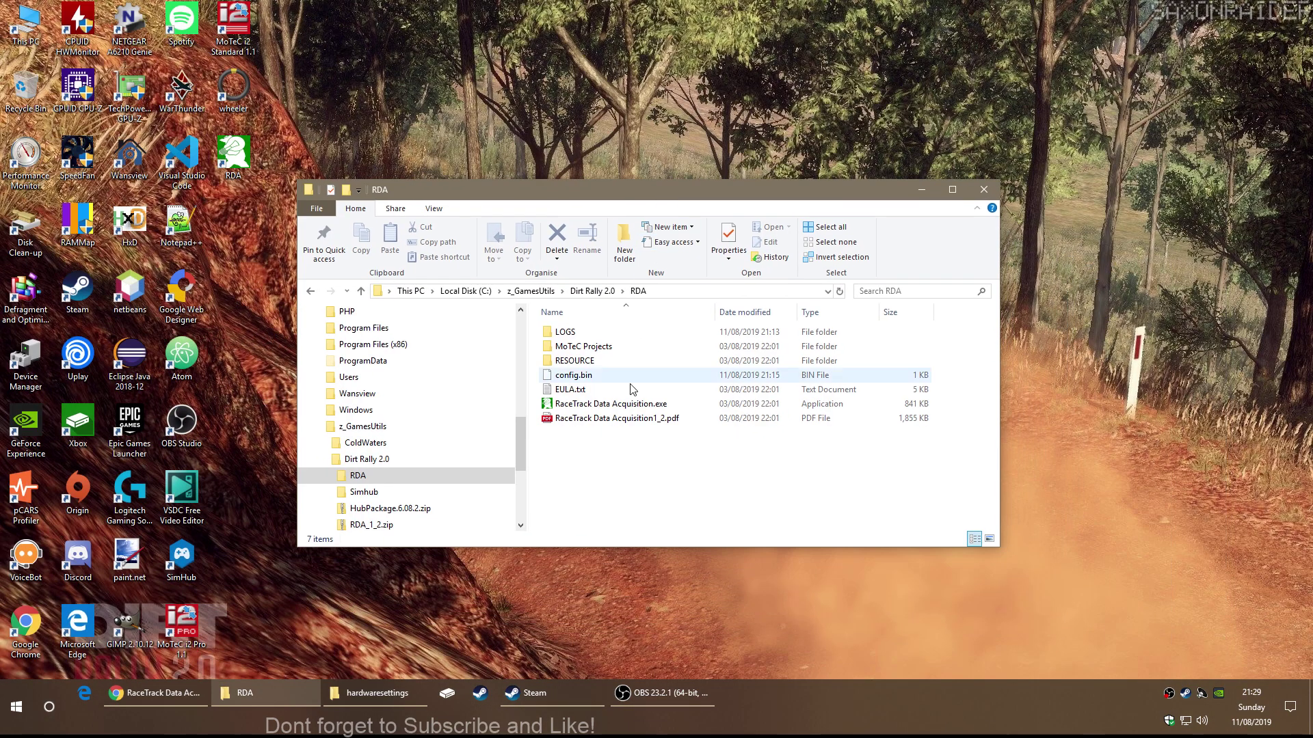
left_click(620, 422)
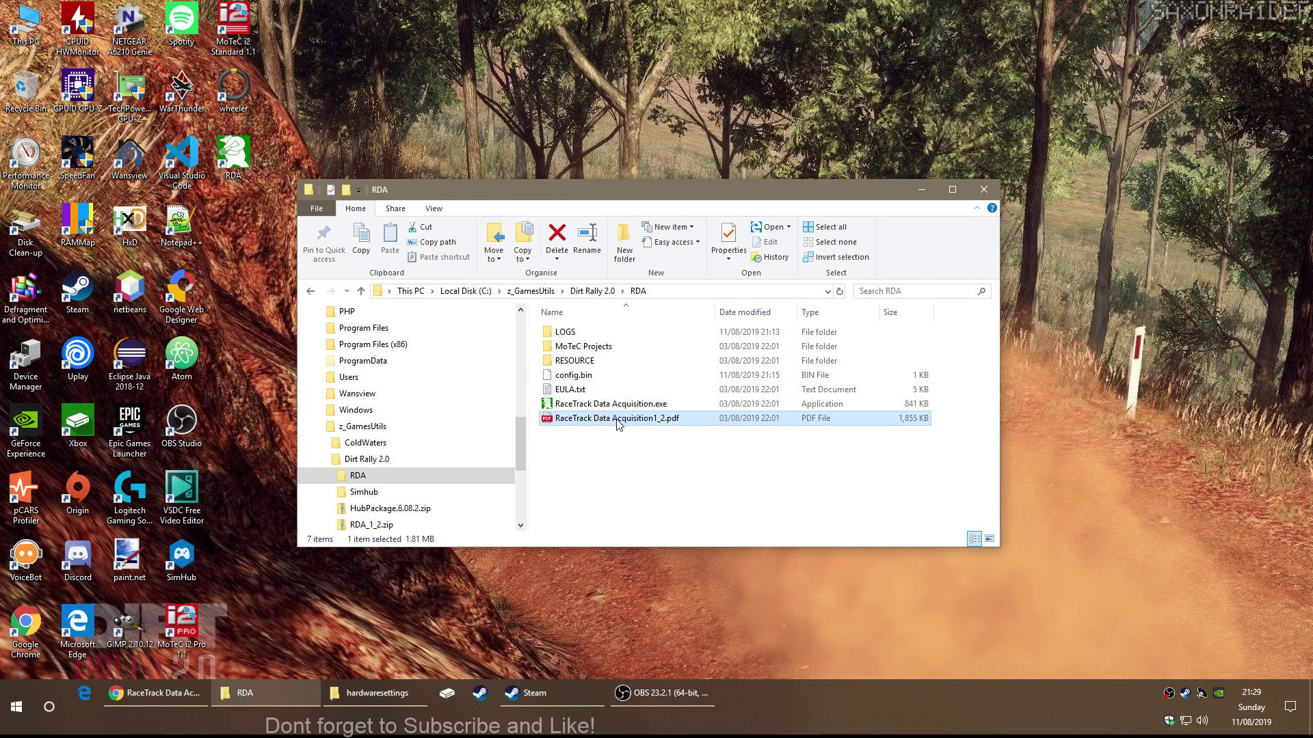
double_click(618, 420)
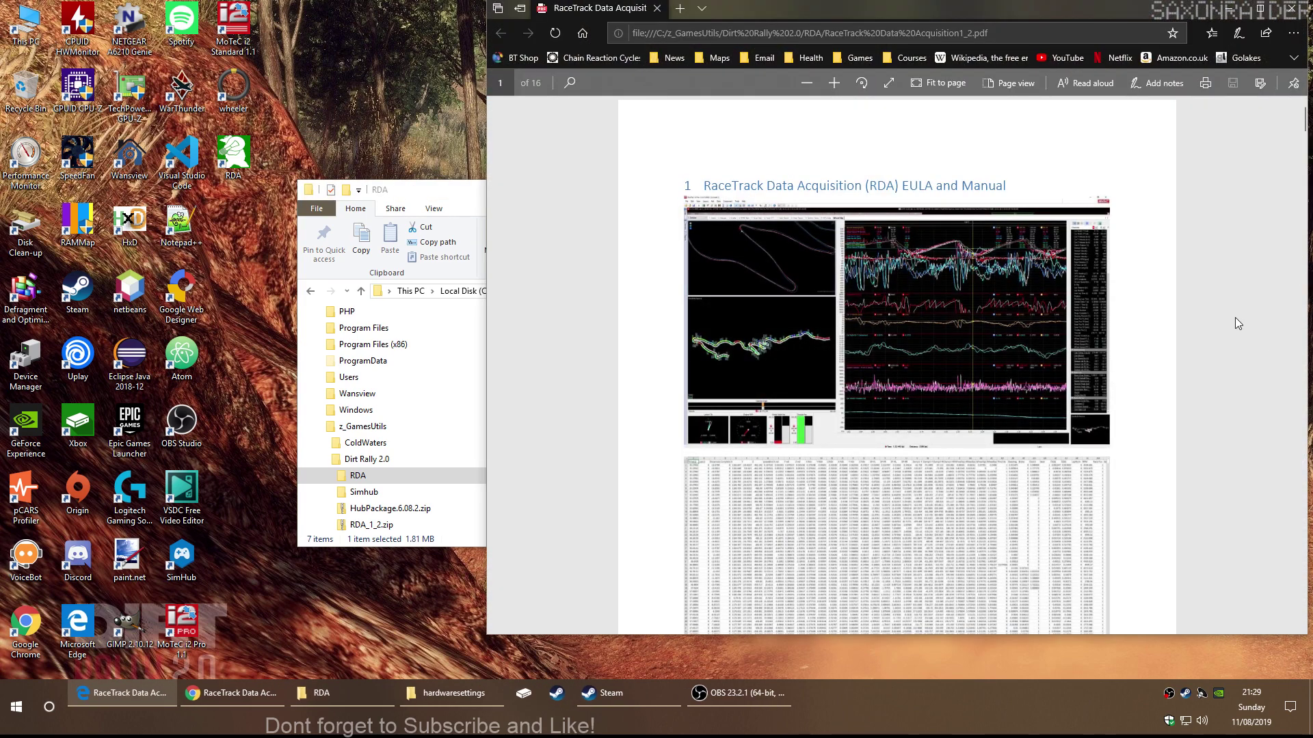
Scroll the RDA manual to page 11, section 3.7.1.8.1 on DiRT Rally 2.0 UDP ports
scroll(1196, 343, "down", 10)
scroll(1197, 343, "down", 15)
scroll(1196, 350, "down", 15)
scroll(1196, 349, "down", 15)
scroll(1197, 349, "down", 15)
scroll(1197, 349, "down", 15)
scroll(1197, 350, "down", 15)
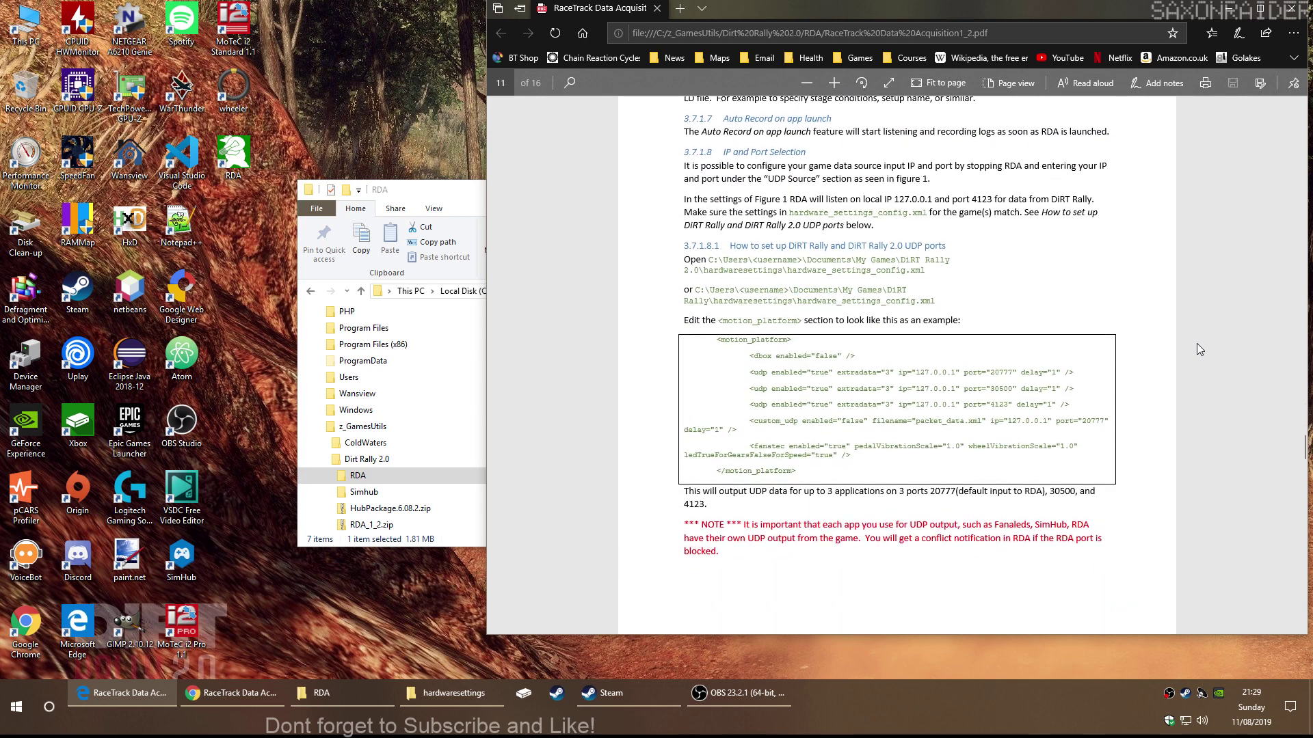
scroll(1197, 350, "down", 2)
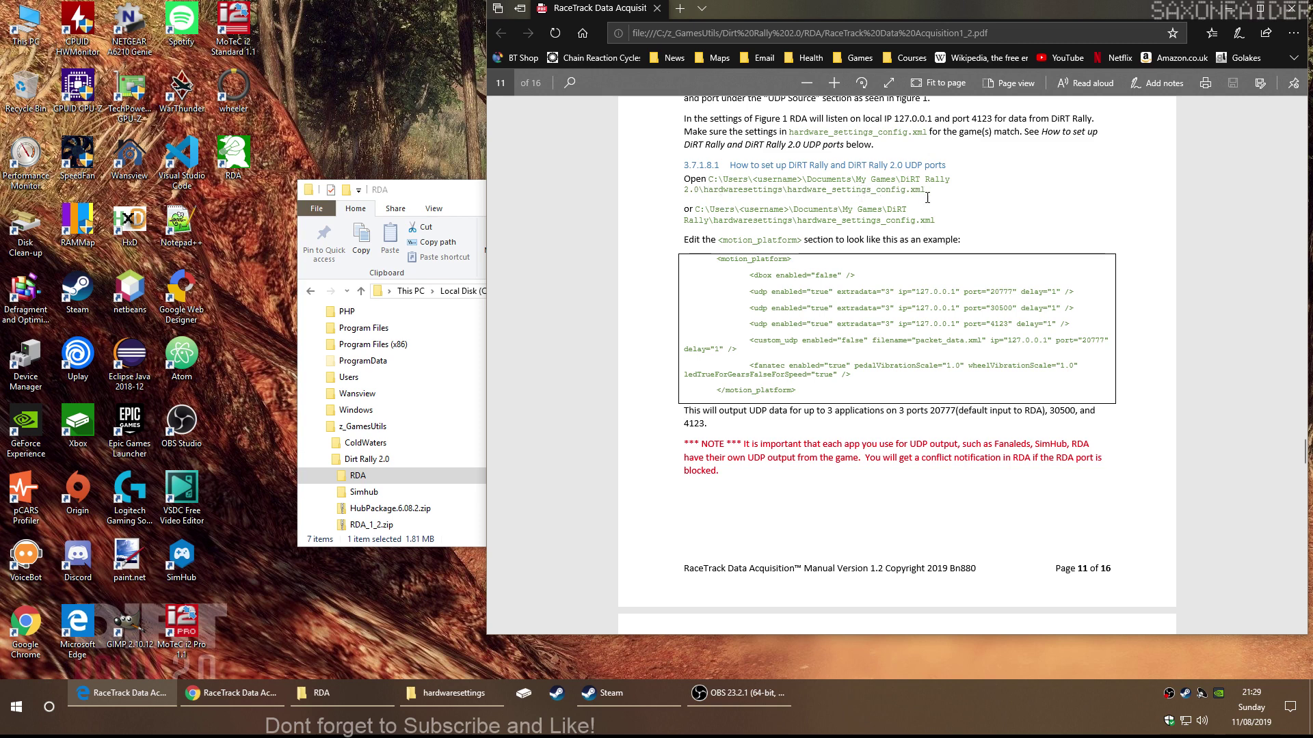
Browse to Documents > My Games > DiRT Rally 2.0 > hardwaresettings
mouse_move(342, 694)
left_click(470, 639)
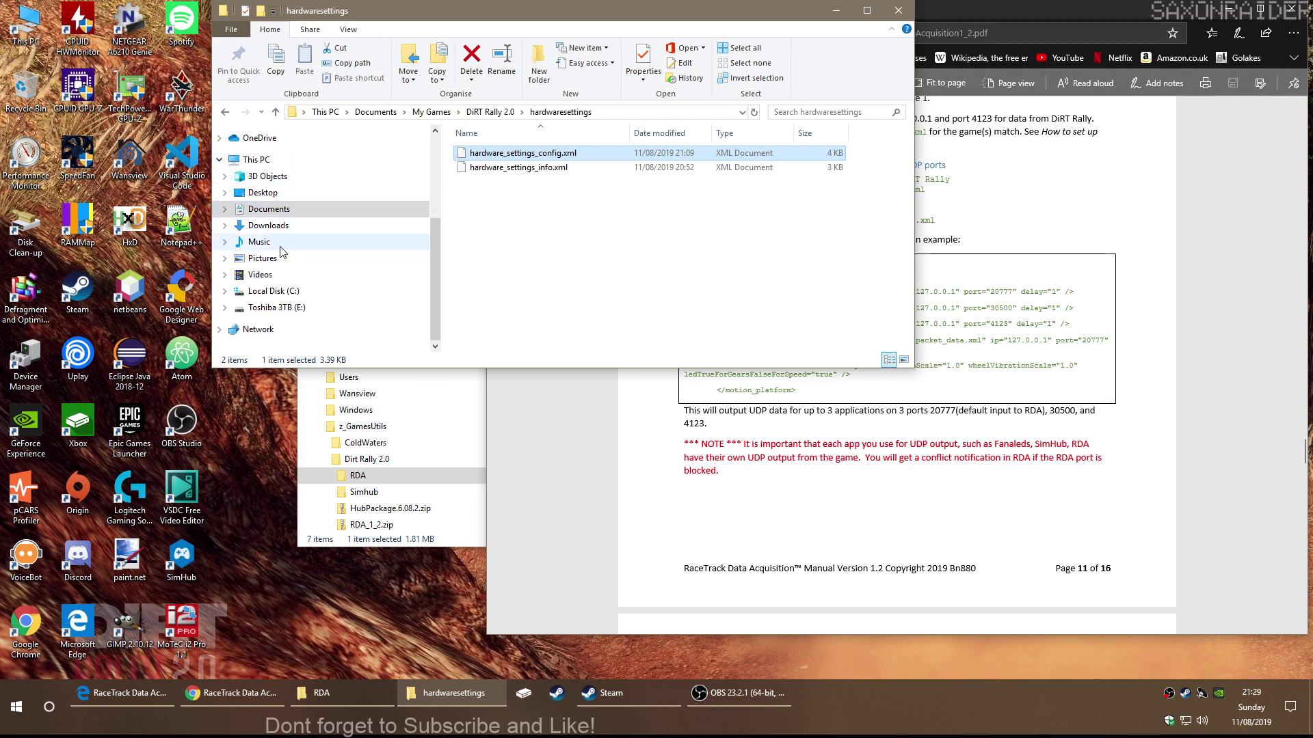
left_click_drag(436, 232, 432, 186)
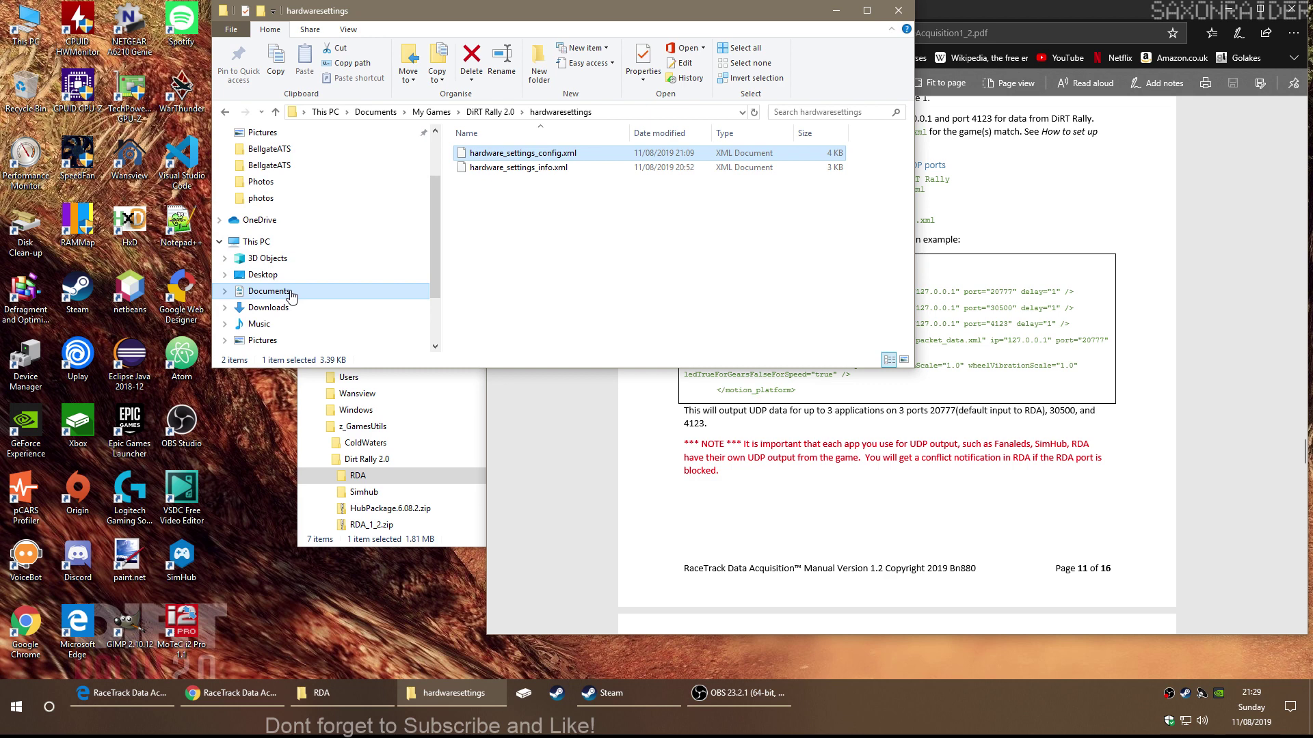
left_click(268, 292)
double_click(518, 346)
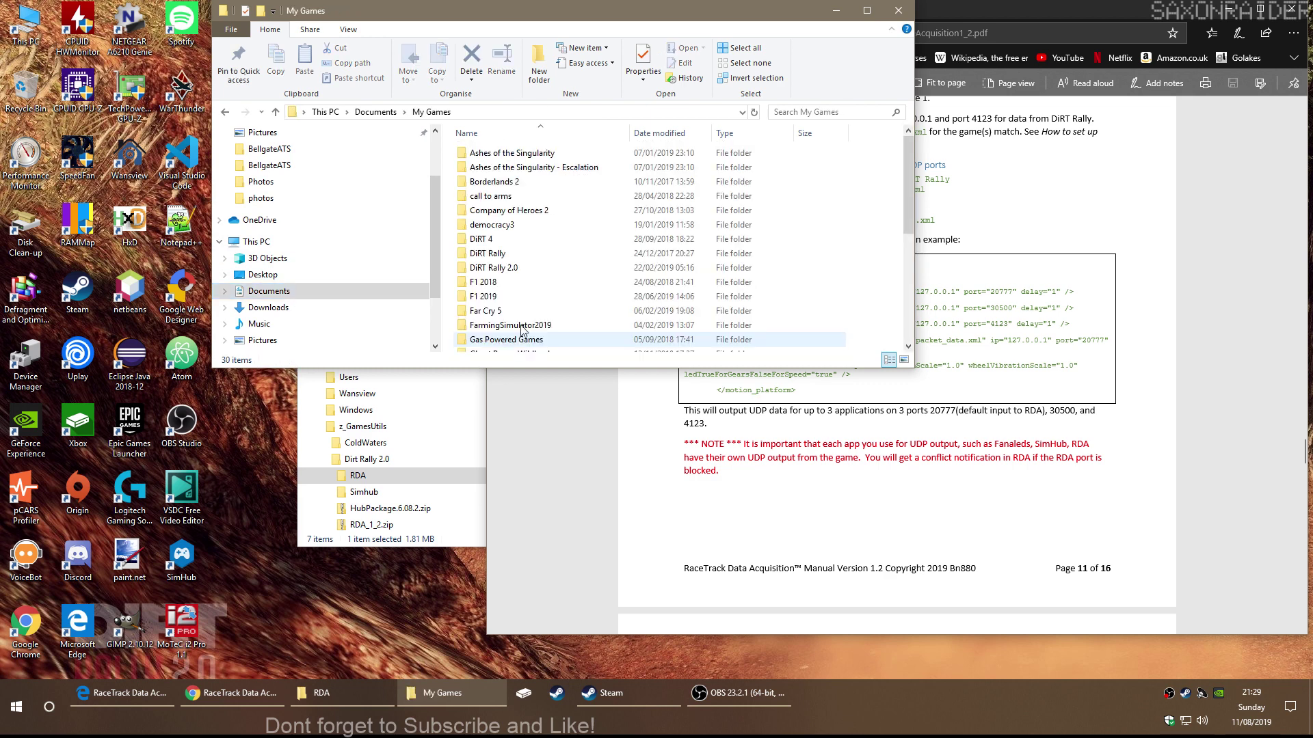
double_click(514, 271)
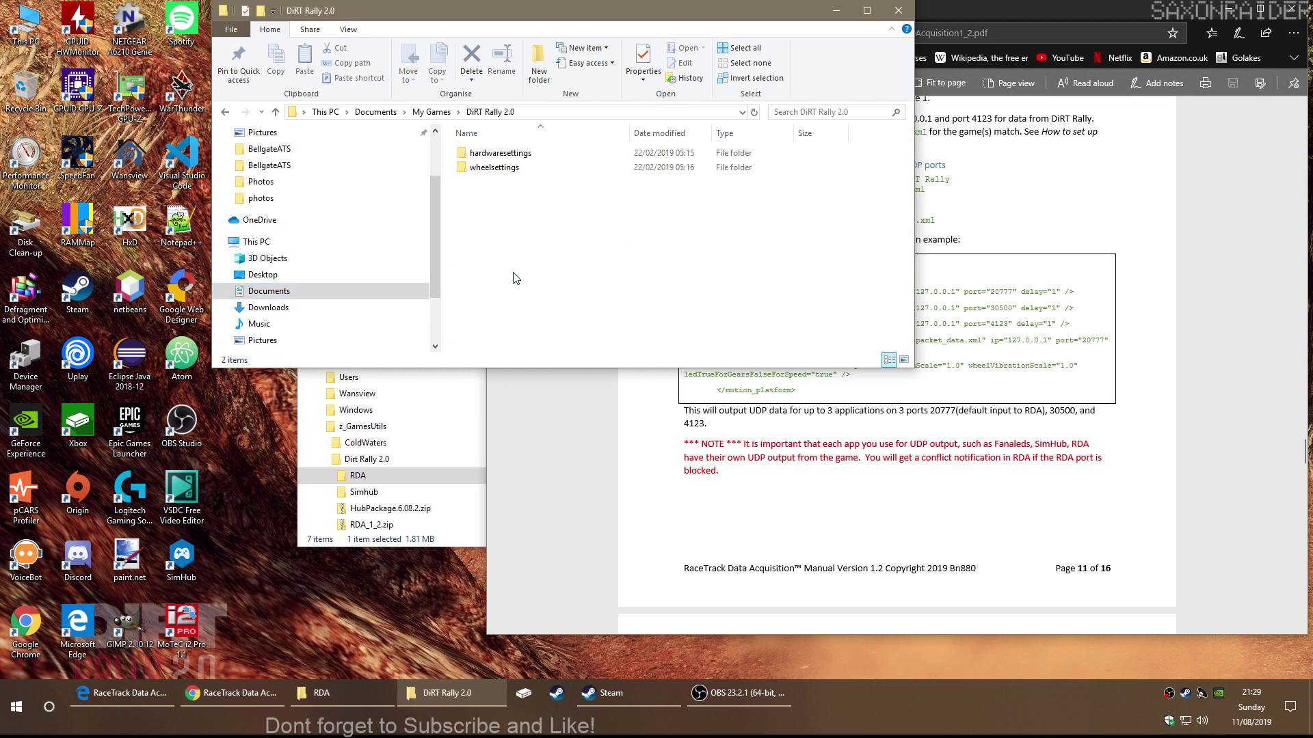
double_click(512, 153)
Open hardware_settings_config.xml with Edit with Notepad++
left_click(545, 156)
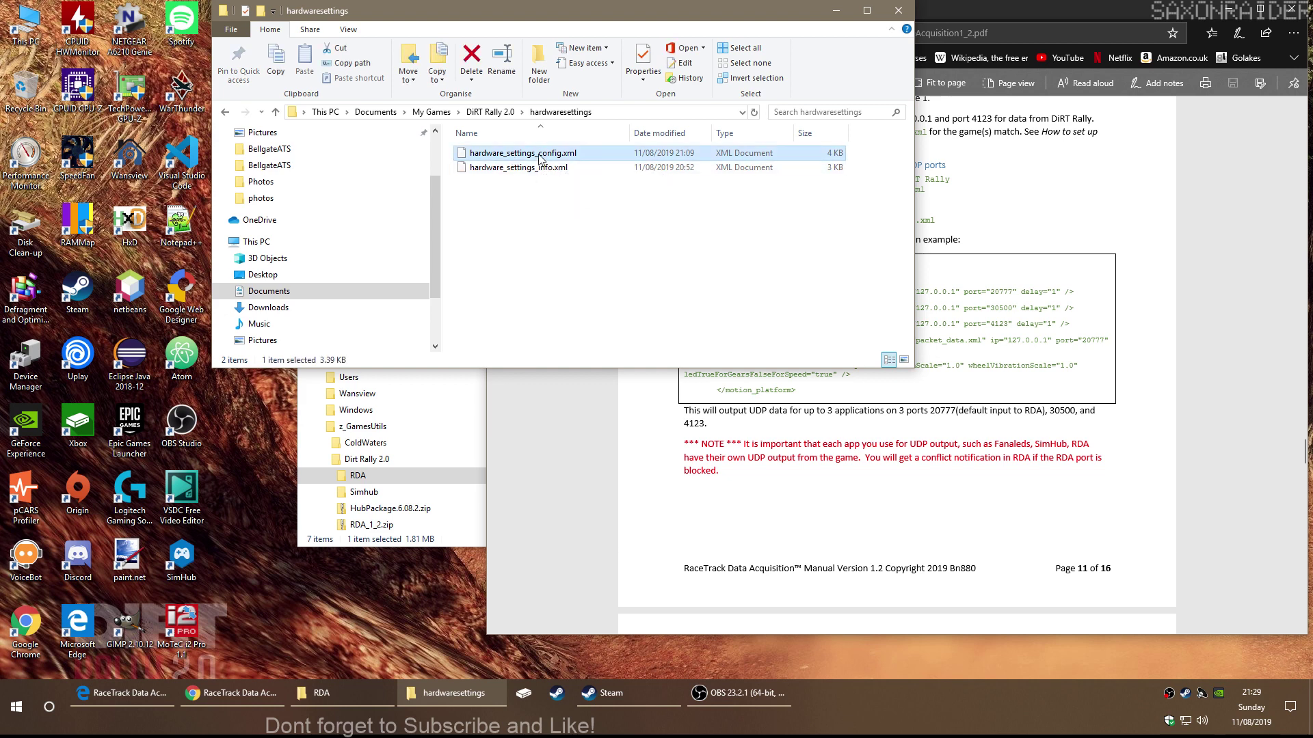
right_click(540, 159)
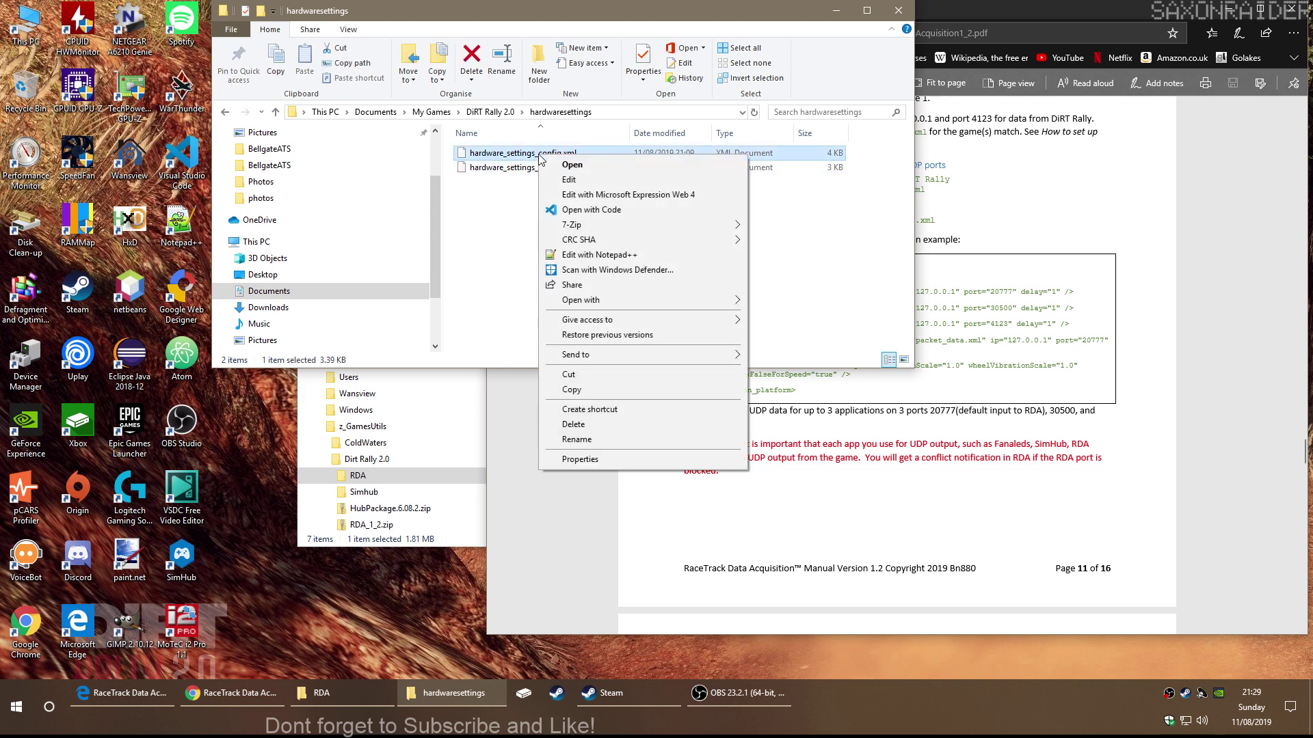
left_click(637, 254)
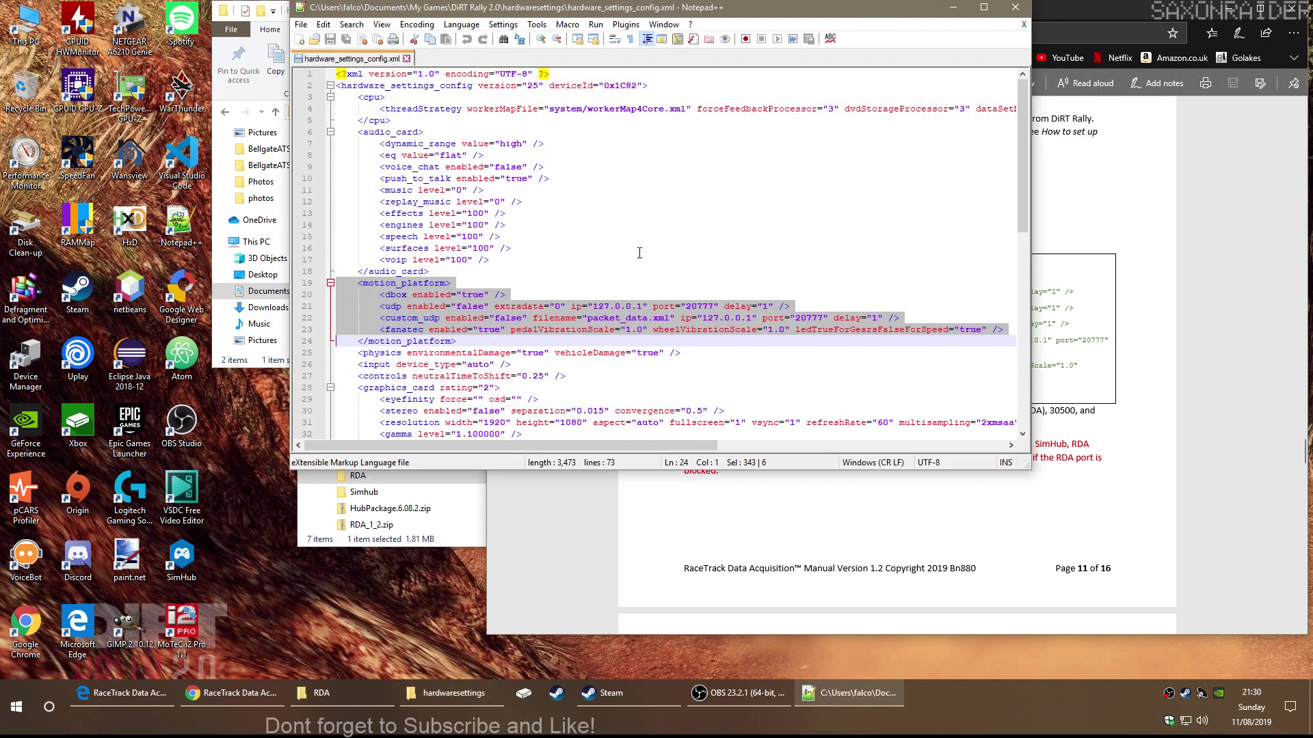
Select the motion_platform block, lines 19–24, in the config file
left_click_drag(673, 12, 418, 55)
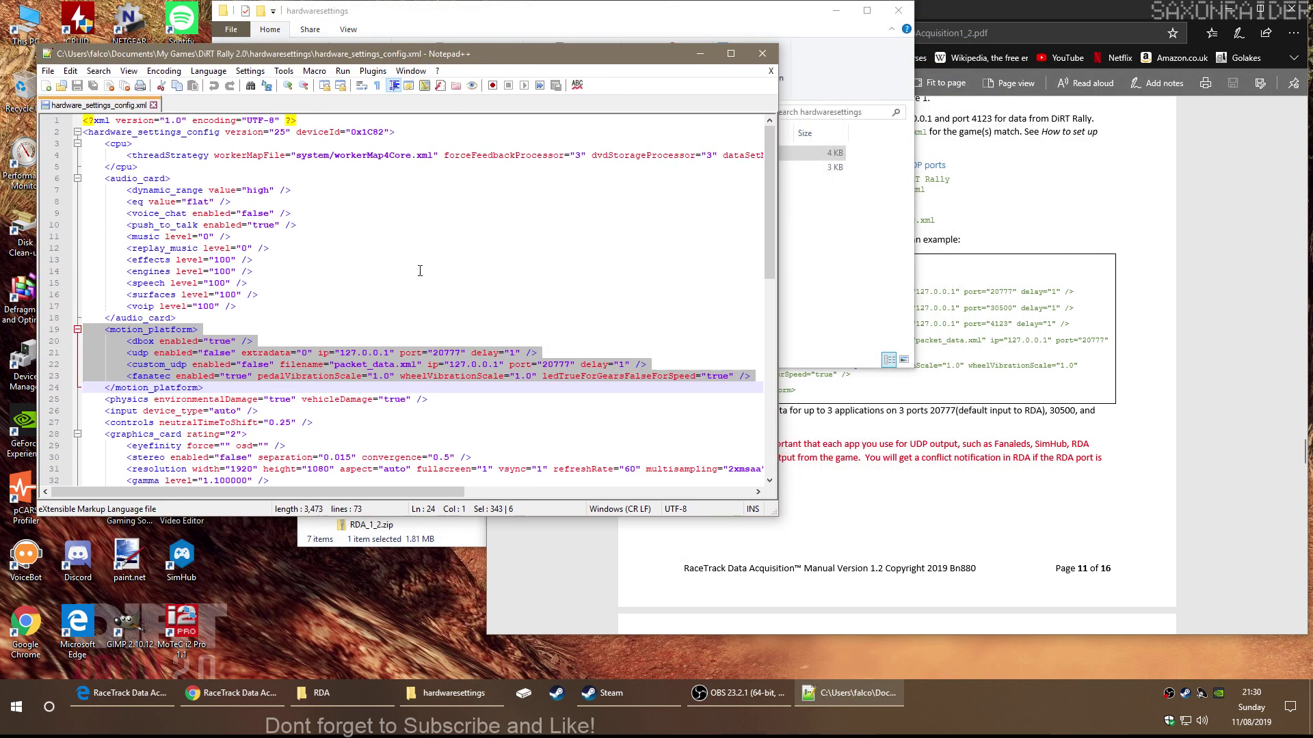
mouse_move(766, 142)
left_mouse_down()
mouse_move(769, 186)
mouse_move(760, 147)
left_mouse_up()
left_click(138, 365)
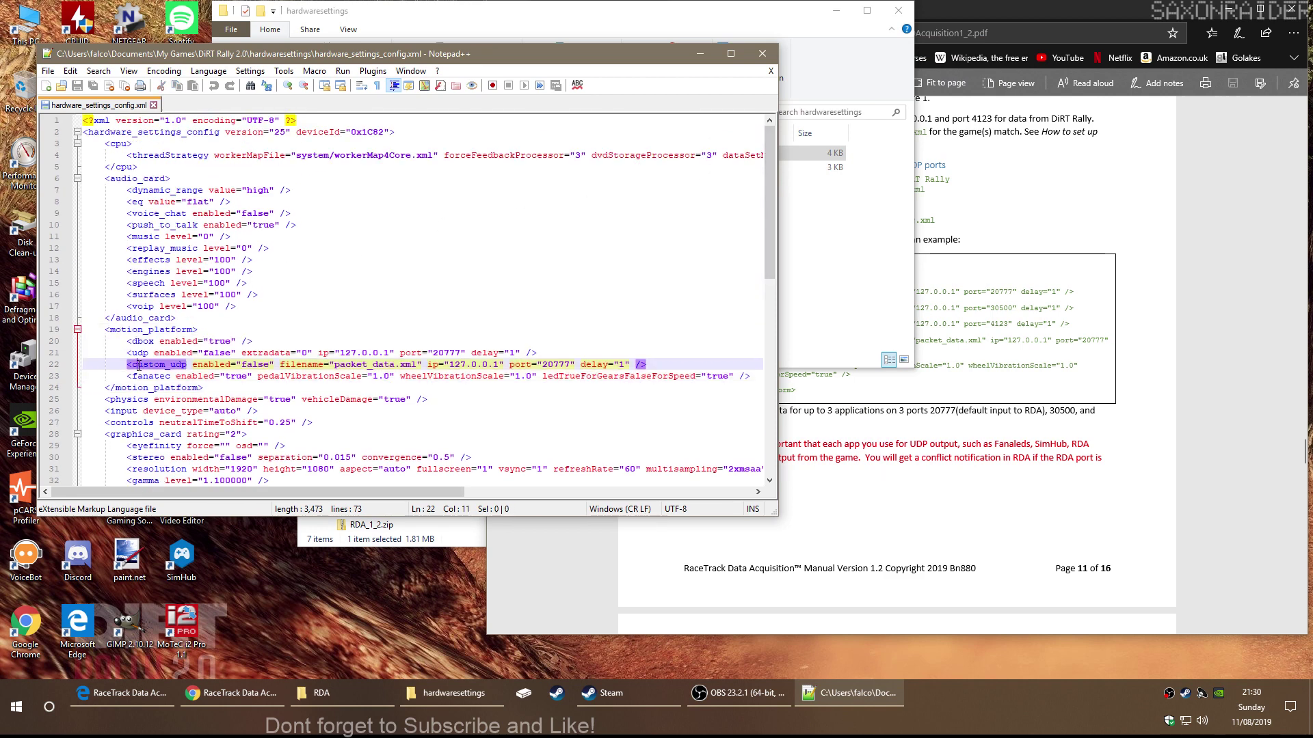
left_click(54, 333)
left_click_drag(53, 337, 52, 393)
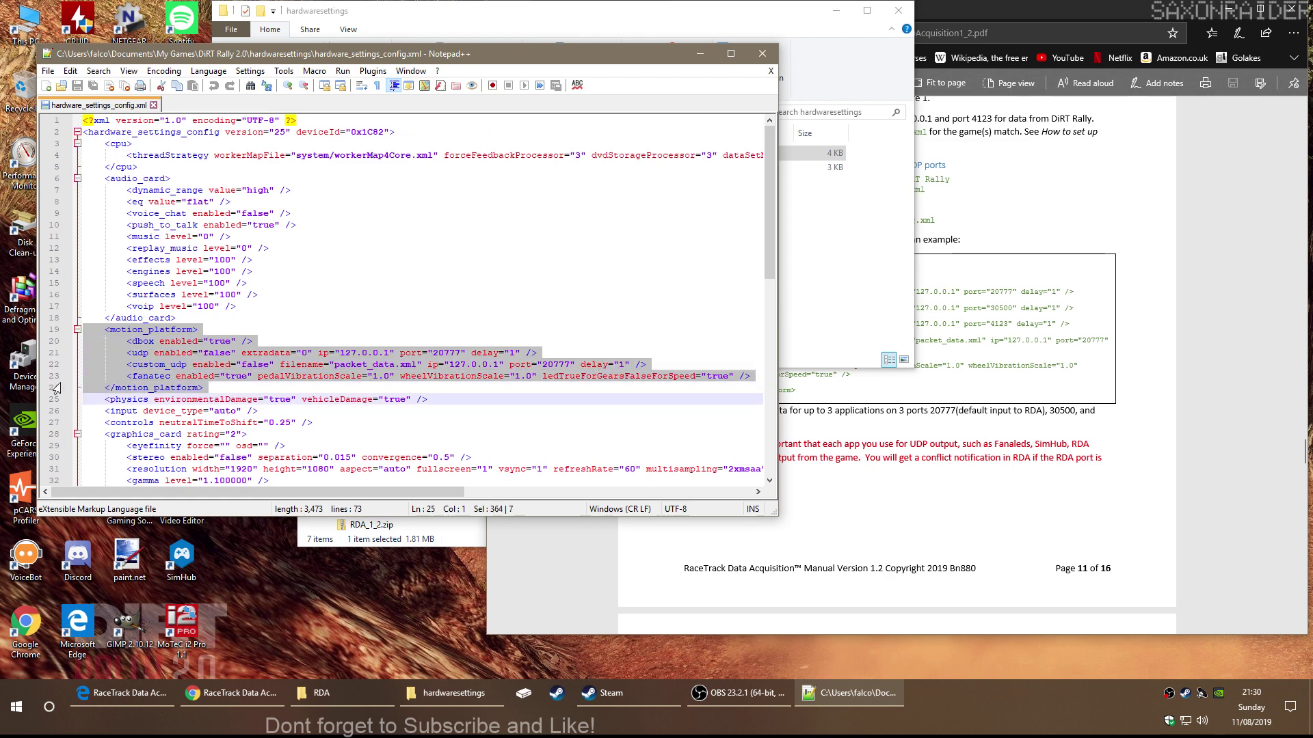
Arrange Notepad++ on the left and the RDA manual on the right side
left_click(988, 14)
left_click(441, 62)
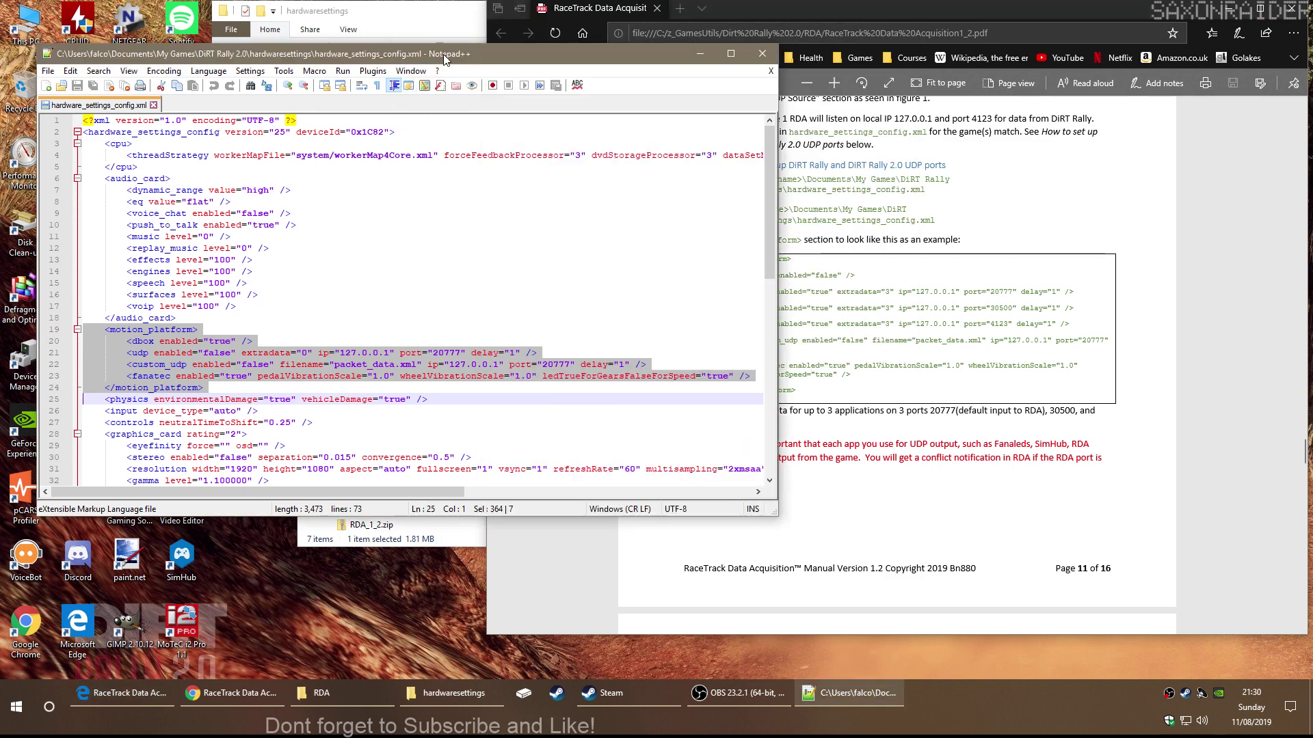
left_click_drag(523, 59, 487, 7)
left_click_drag(740, 467, 661, 656)
left_click_drag(661, 663, 665, 673)
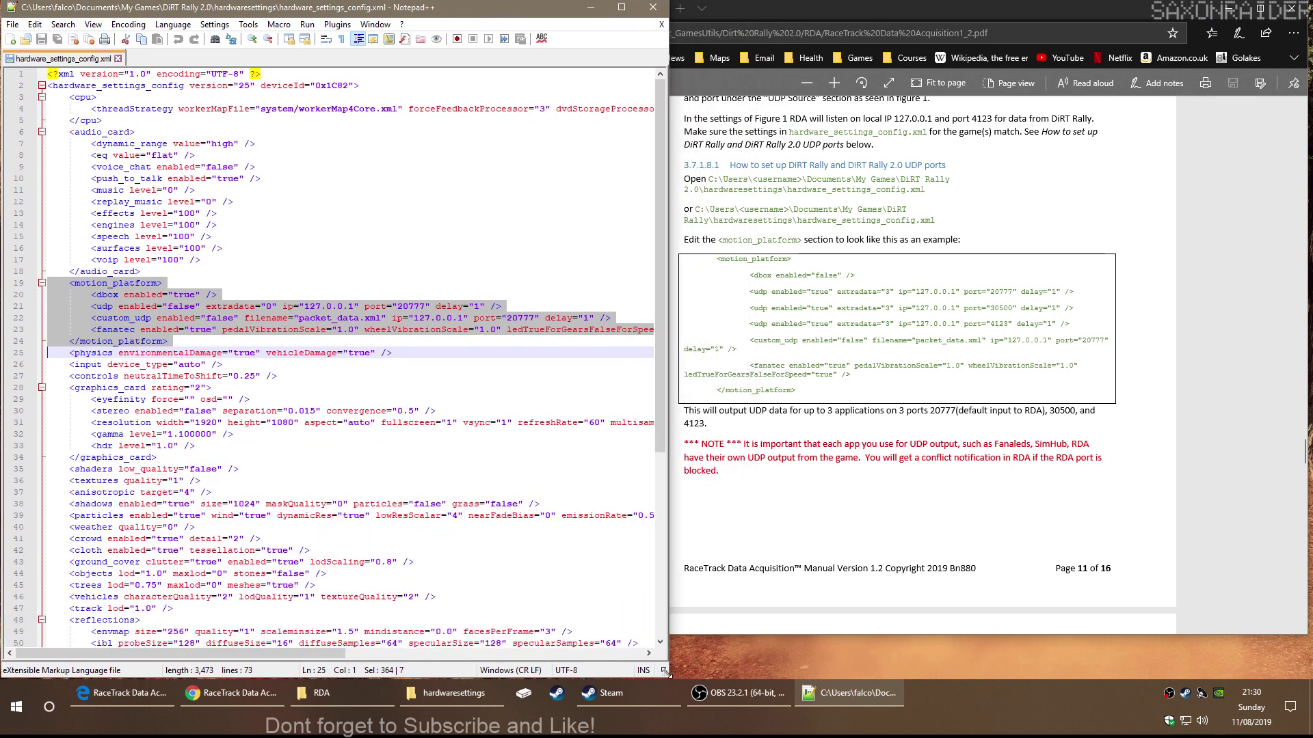
left_click(776, 14)
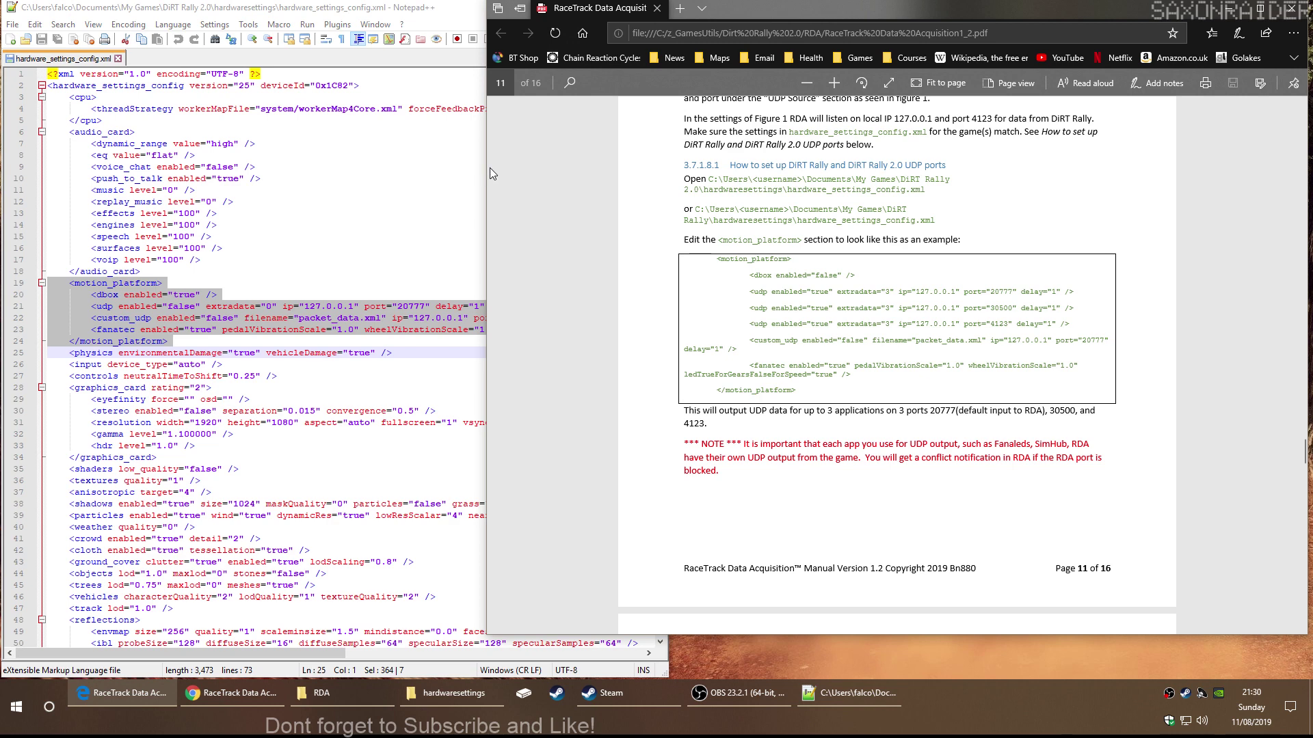
left_click_drag(490, 171, 649, 164)
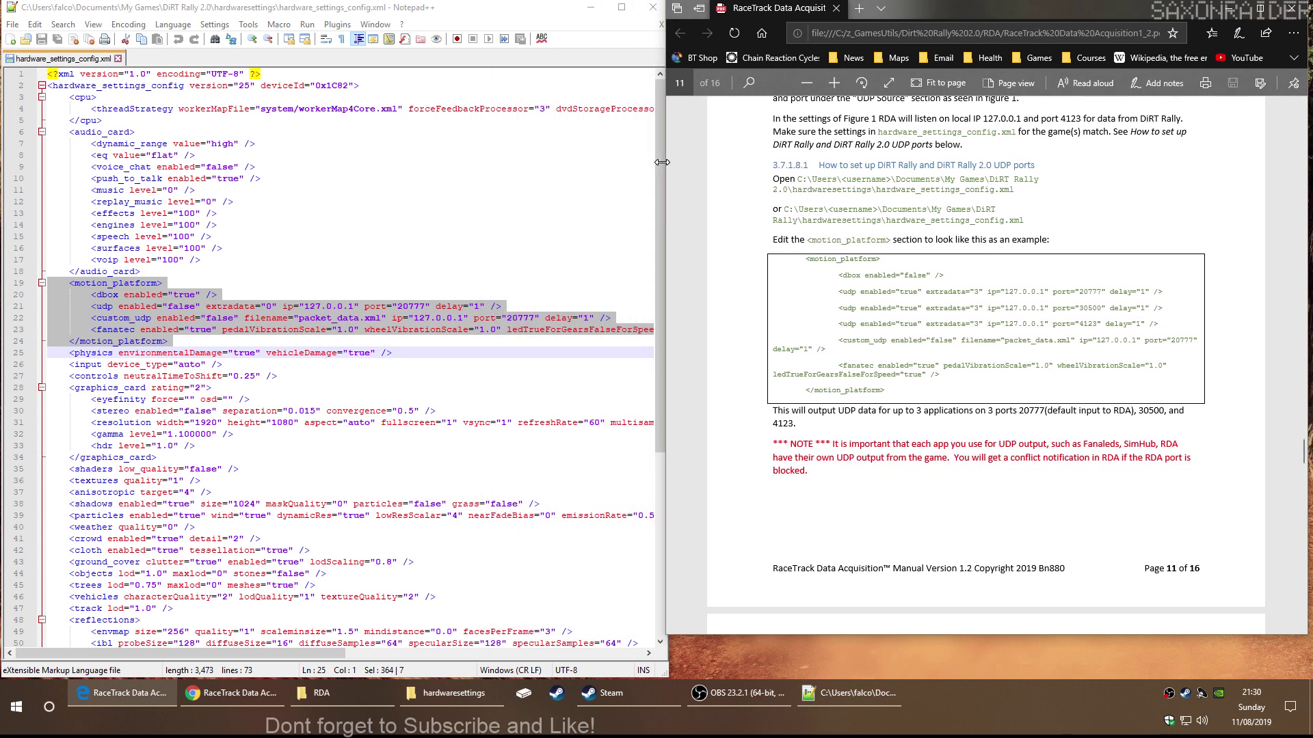
Change the dbox entry on line 20 from enabled="true" to "false"
left_click(266, 306)
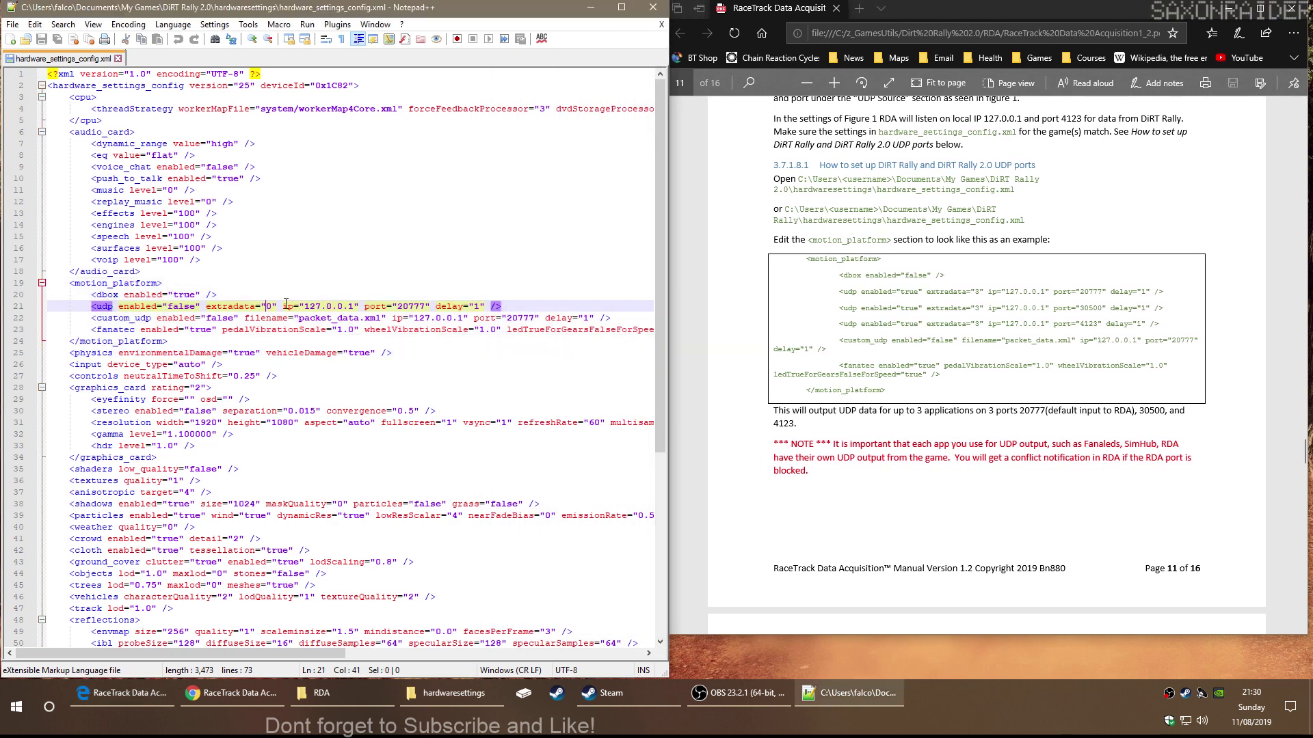
left_click(166, 306)
left_click(197, 295)
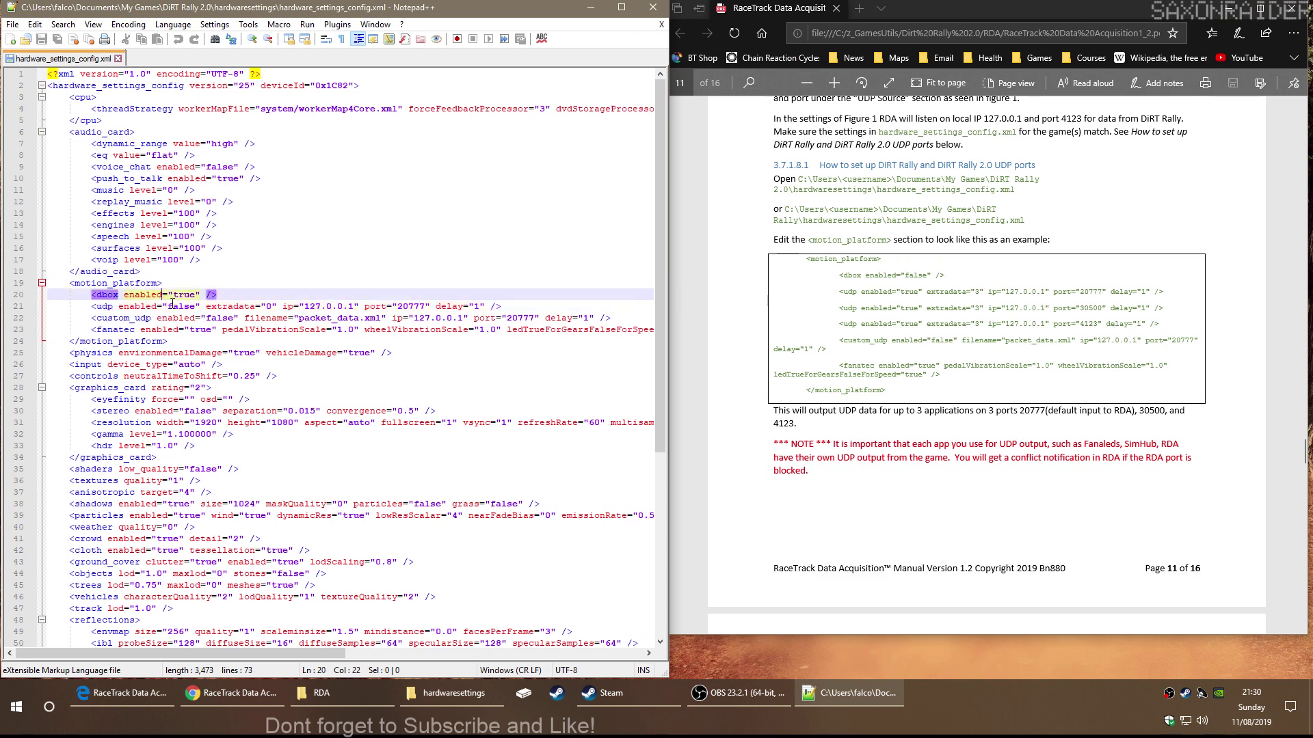
double_click(197, 295)
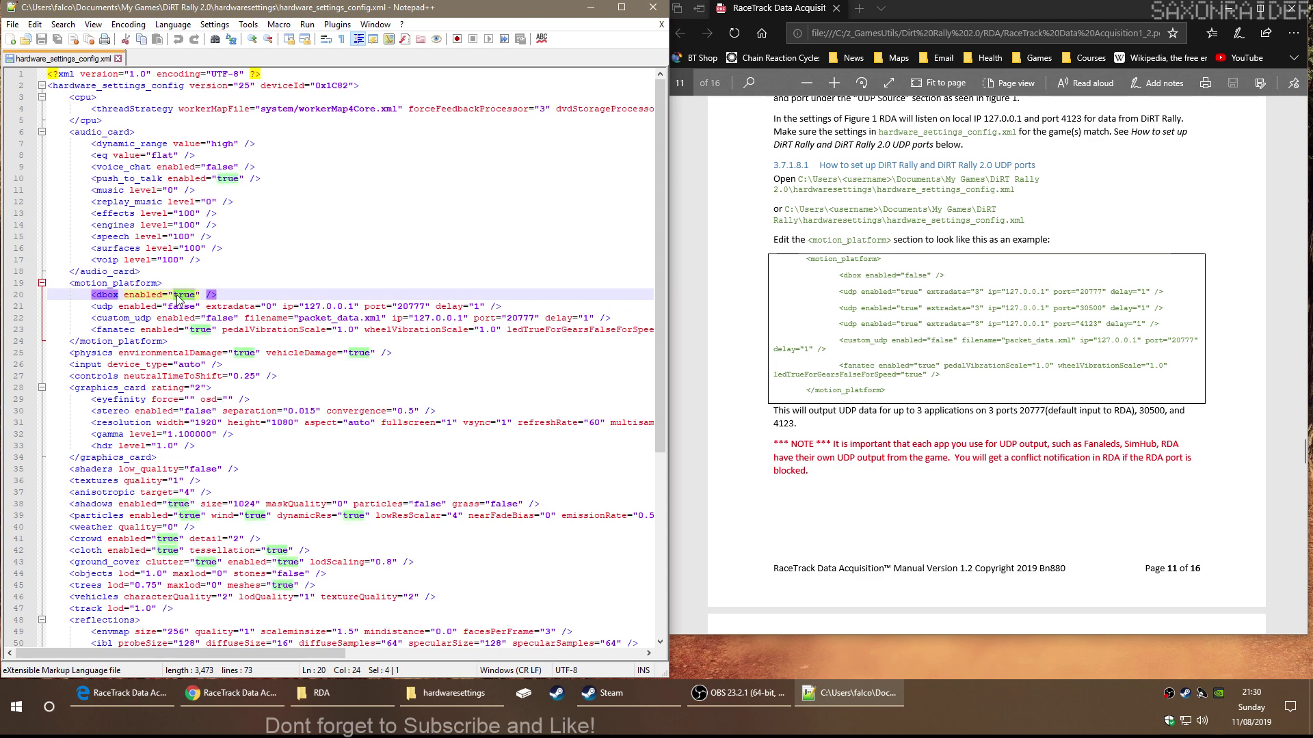
type("fal")
key("BackSpace")
type("lse")
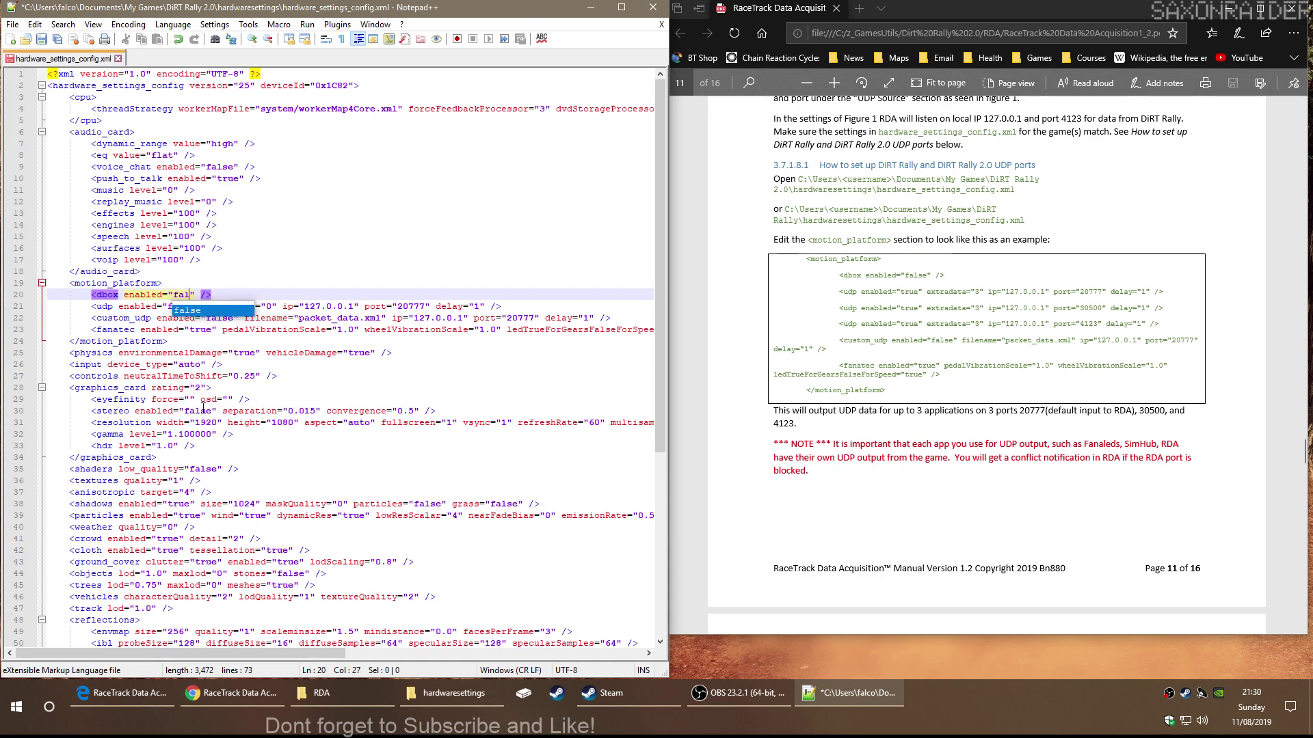
double_click(189, 310)
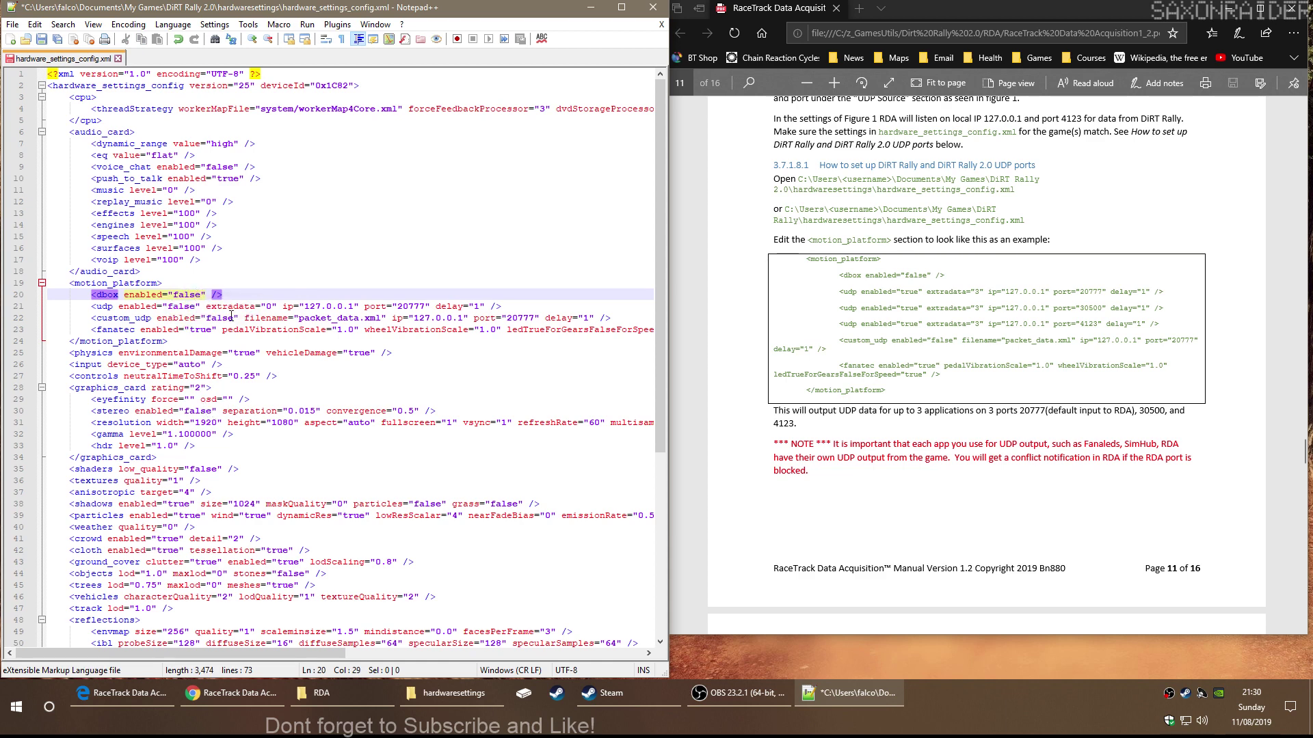
Change extradata from 0 to 3 on line 21 and select its enabled value
left_click(231, 316)
left_click(249, 306)
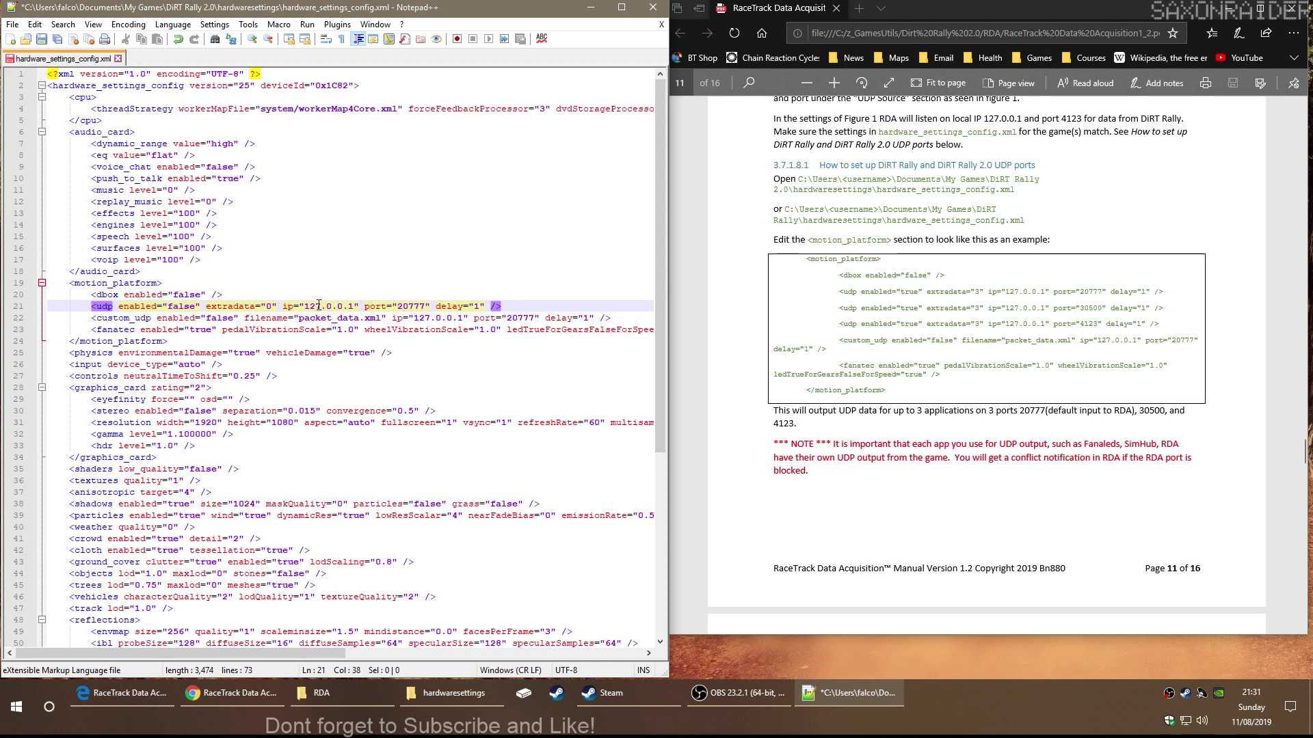
left_click(268, 306)
key("Right")
key("BackSpace")
type("3")
left_click_drag(198, 306, 168, 309)
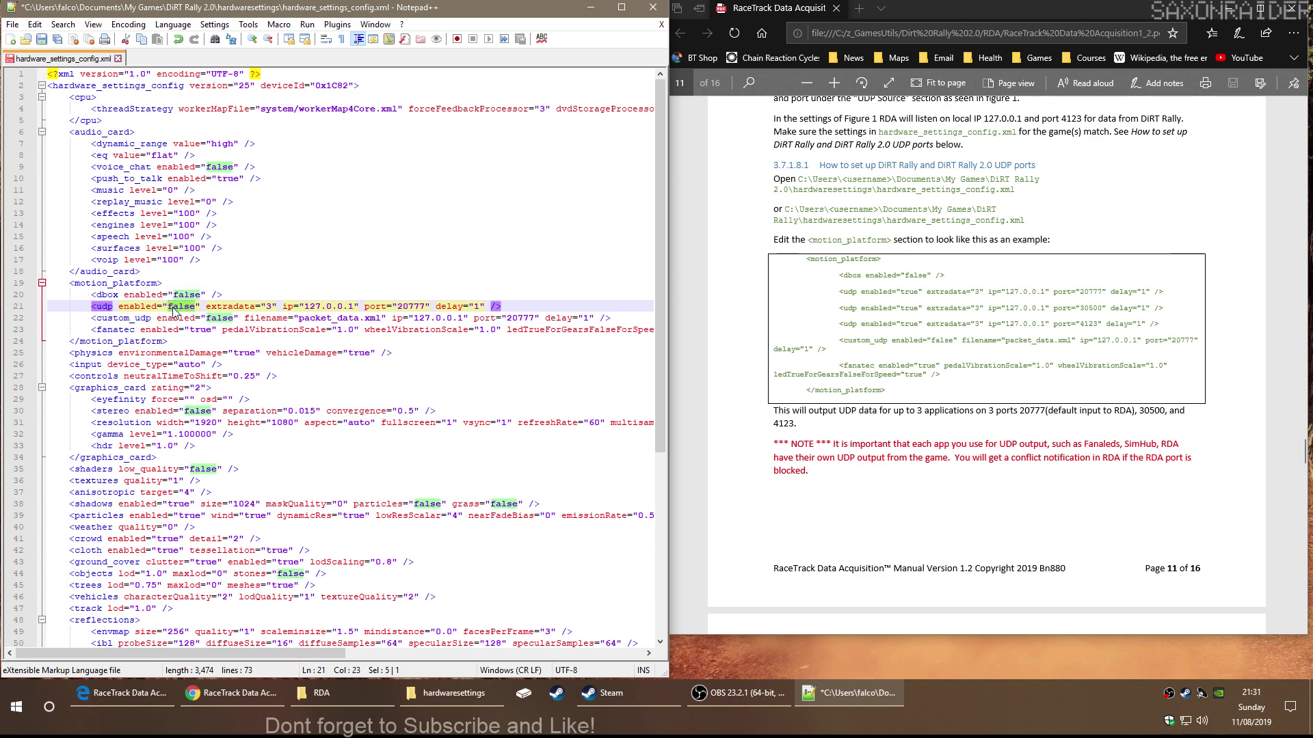